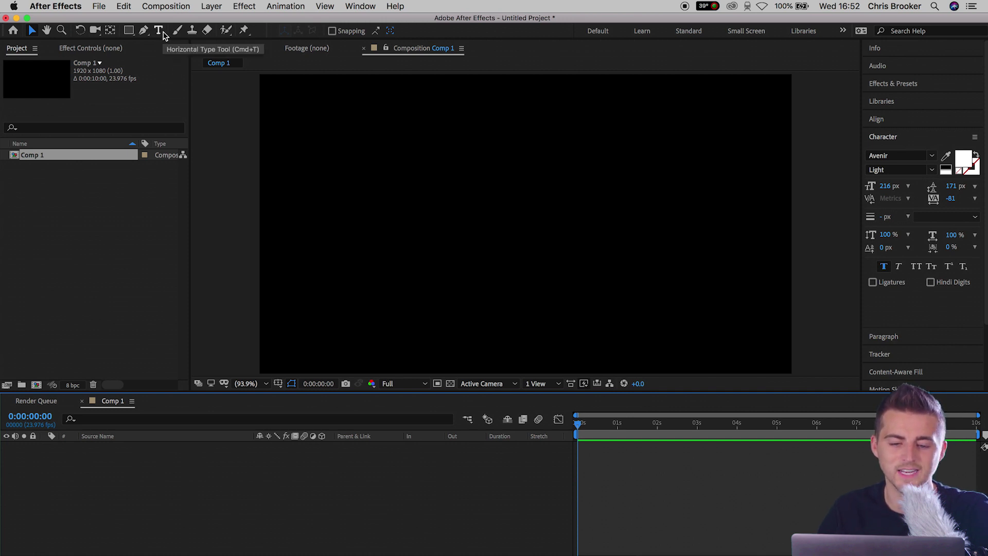
# Create a new text layer reading BROOKER in the composition
pyautogui.click(164, 34)
pyautogui.click(418, 232)
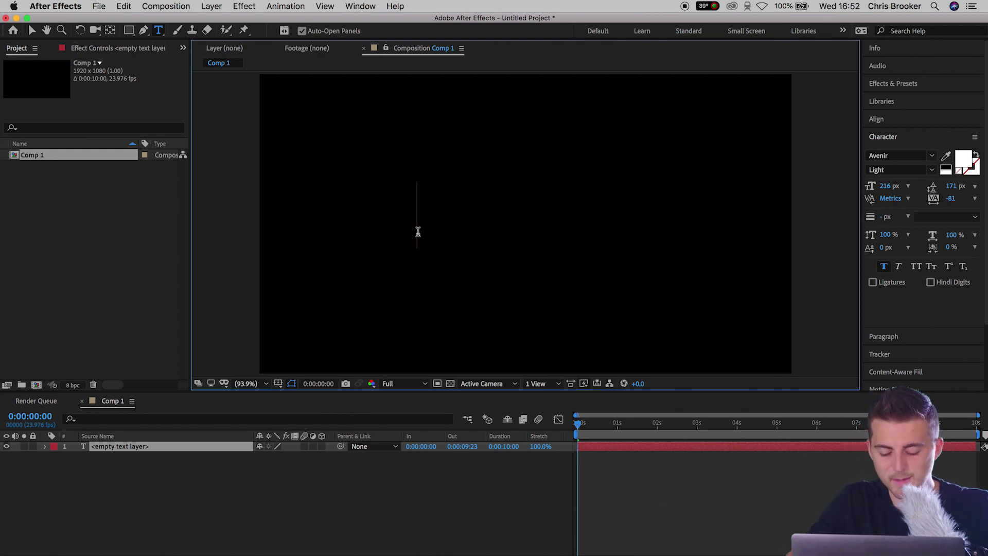
pyautogui.write('BROOKER')
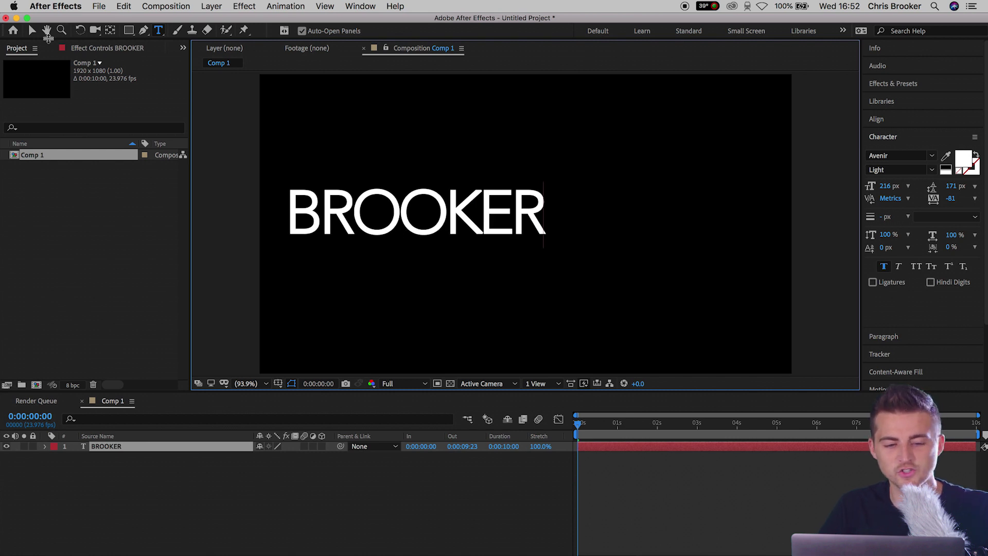
pyautogui.click(31, 28)
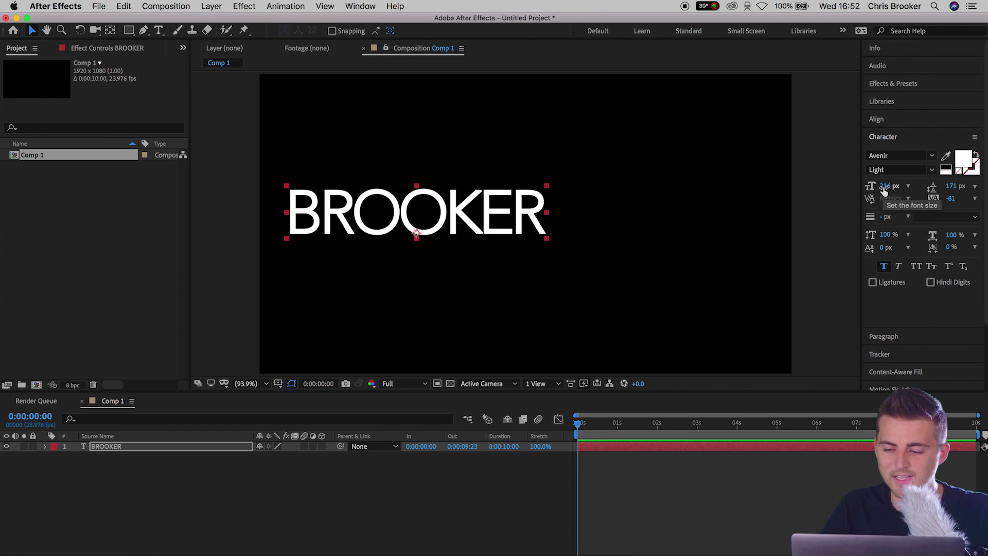
# Style BROOKER as Avenir Heavy at 183 px with a white fill
pyautogui.moveTo(880, 187); pyautogui.dragTo(867, 188)
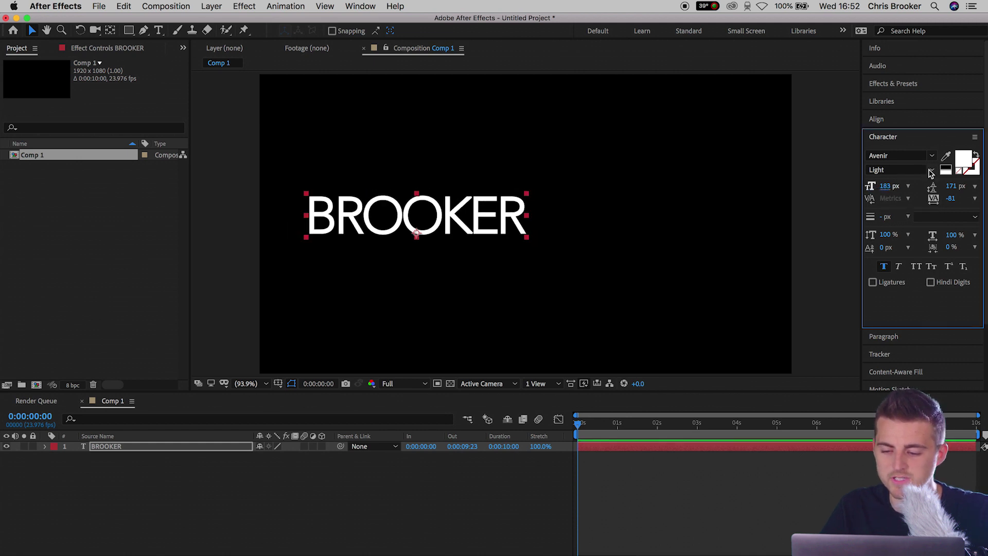
pyautogui.click(931, 169)
pyautogui.click(895, 312)
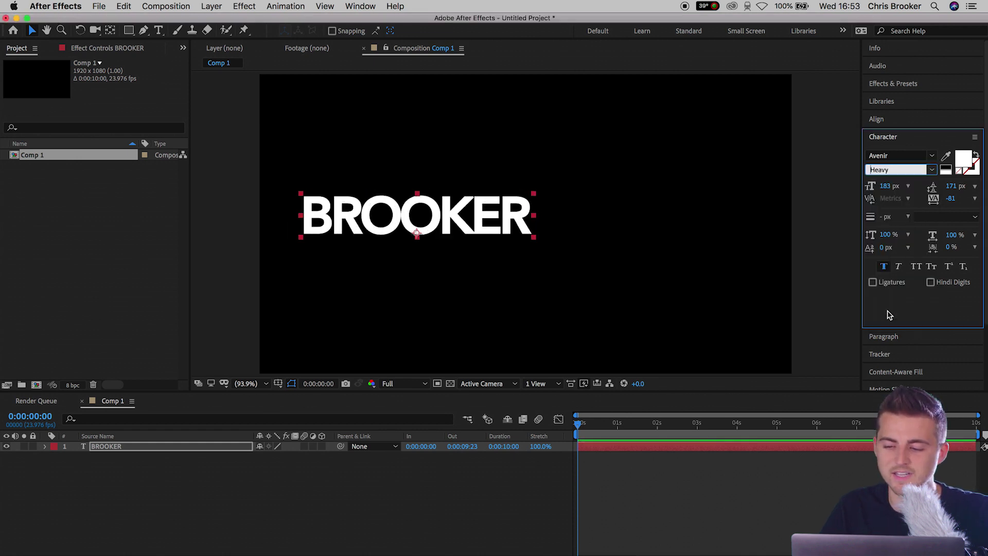
pyautogui.click(965, 163)
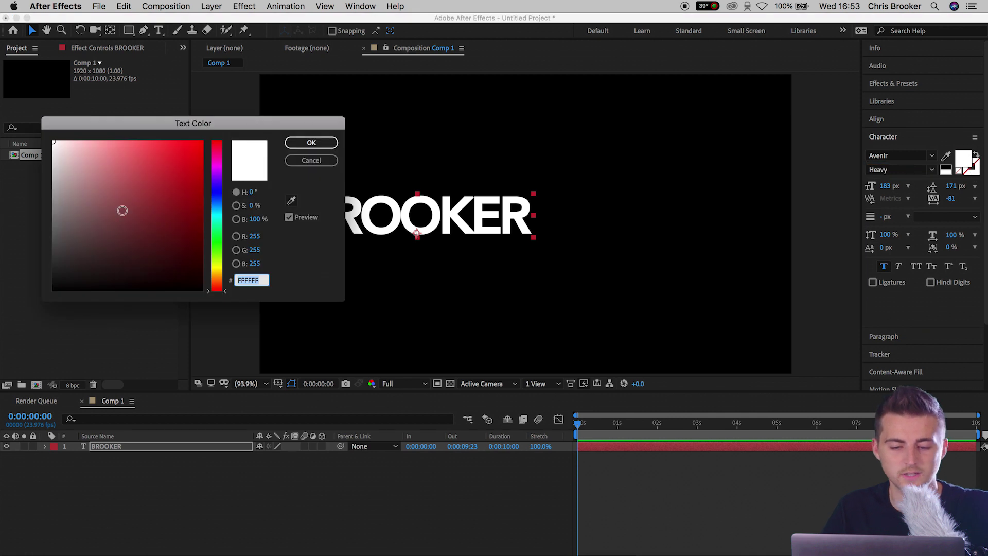
pyautogui.click(311, 144)
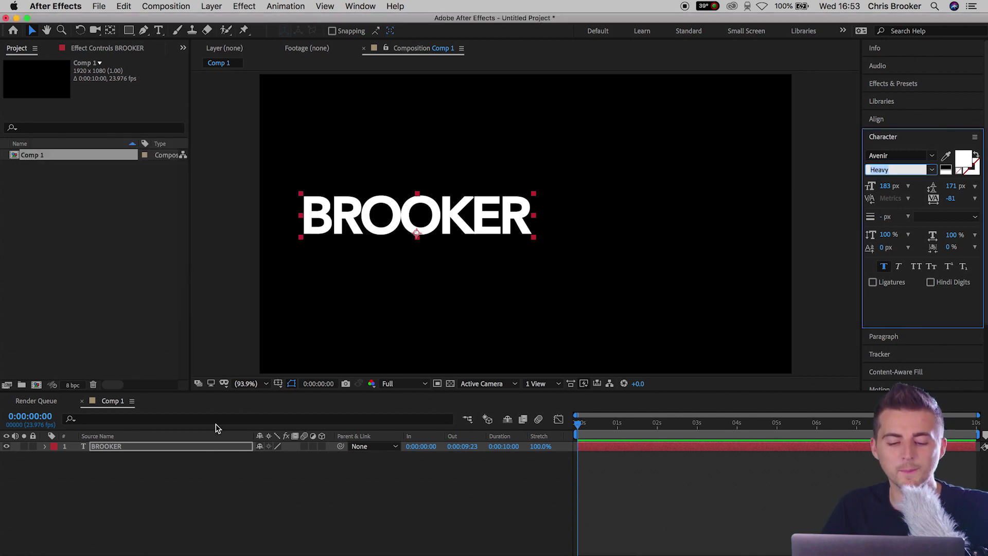
pyautogui.click(278, 383)
# Overlay a proportional grid and drag BROOKER to the centre of the frame
pyautogui.click(298, 410)
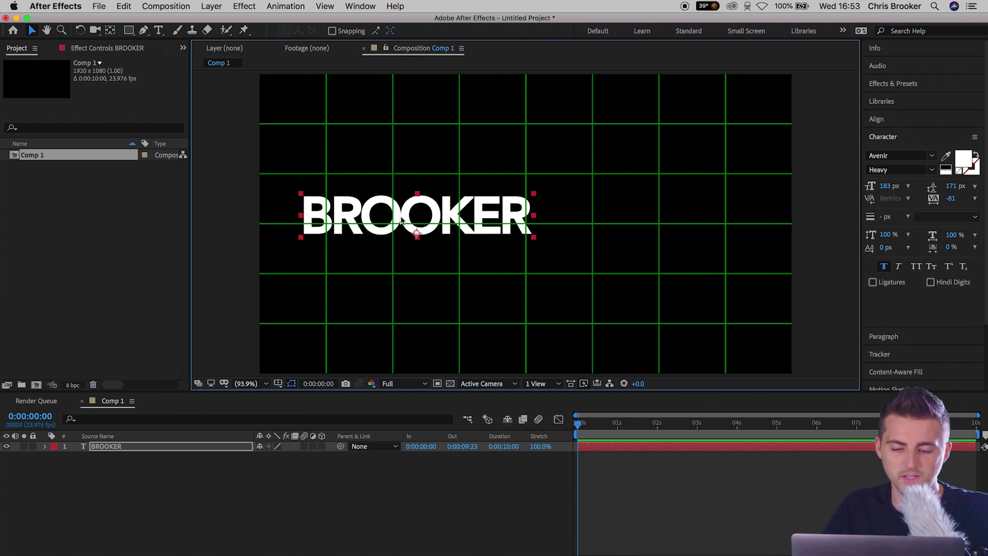
pyautogui.moveTo(387, 212); pyautogui.dragTo(509, 231)
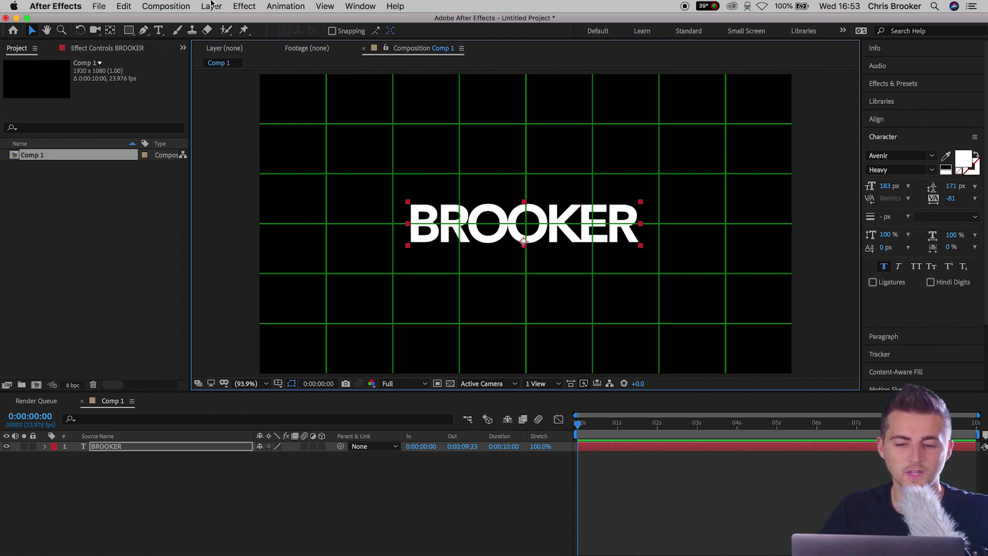
pyautogui.click(211, 5)
# Create a comp-size dark gray solid, Dark Gray Solid 1
pyautogui.click(360, 35)
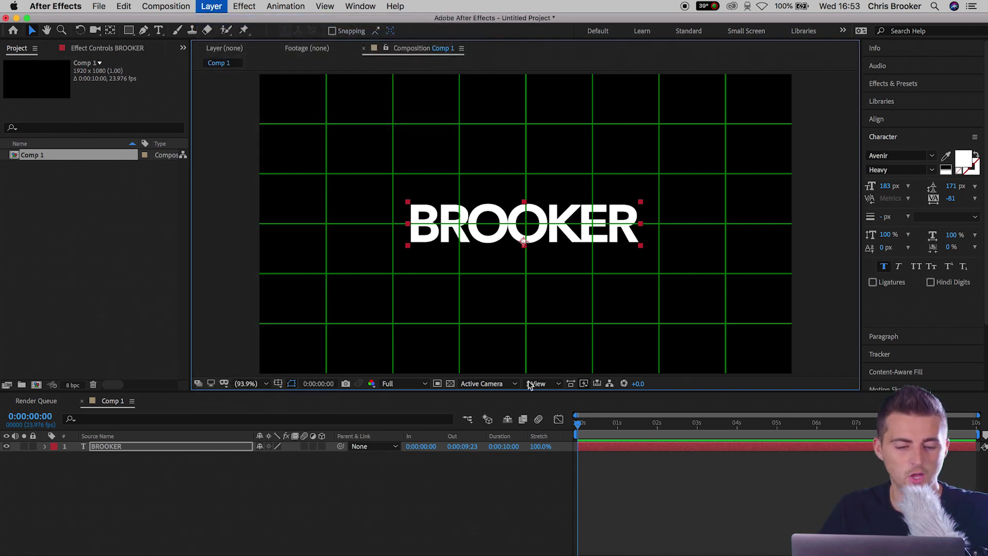
pyautogui.click(132, 215)
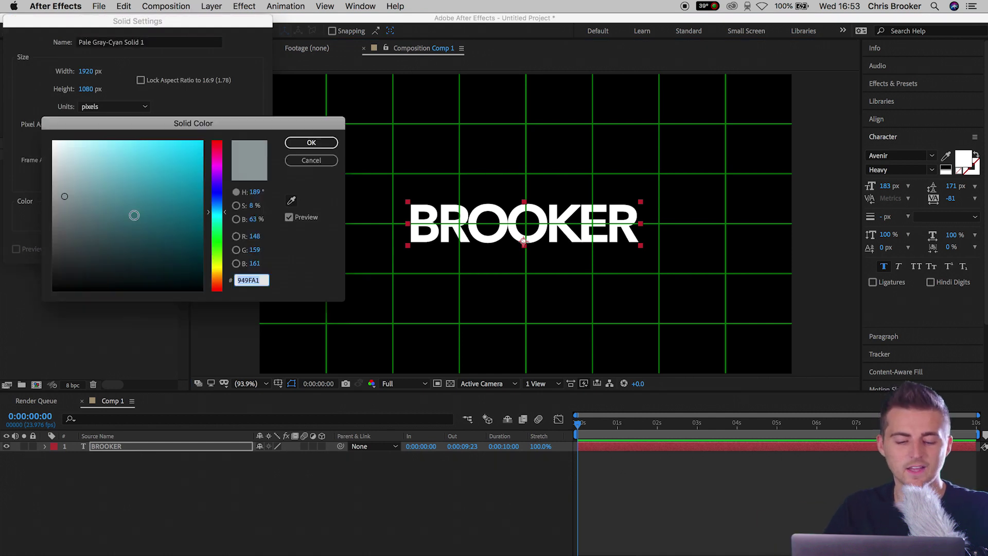
pyautogui.moveTo(161, 233)
pyautogui.mouseDown()
pyautogui.moveTo(23, 277)
pyautogui.moveTo(28, 267)
pyautogui.mouseUp()
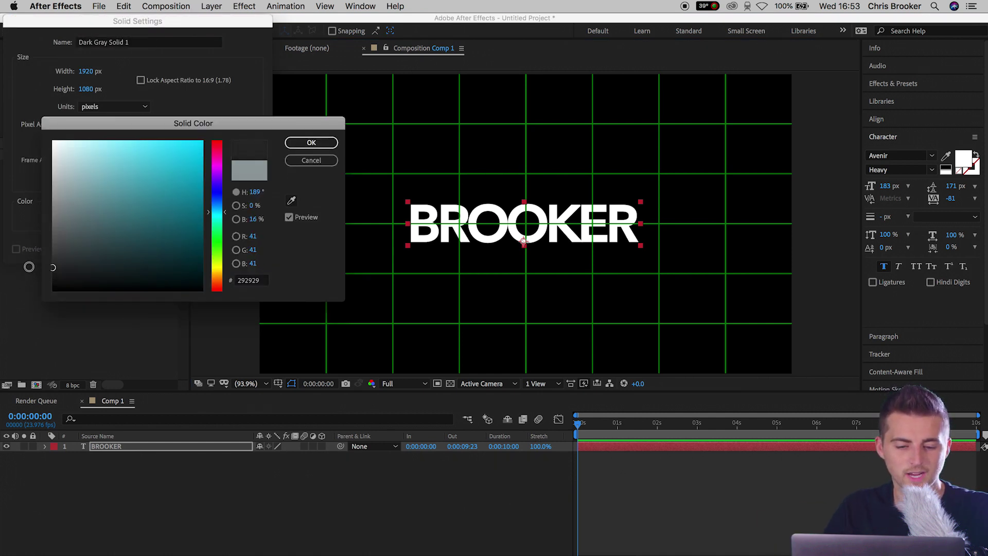
pyautogui.click(308, 144)
pyautogui.click(237, 248)
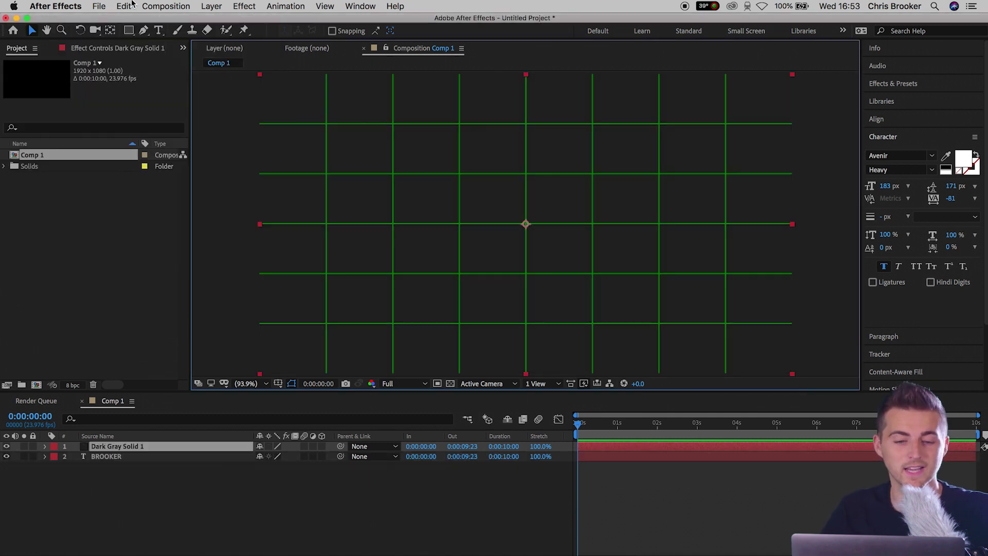
# Add a second comp-size solid coloured black, Black Solid 1
pyautogui.click(225, 9)
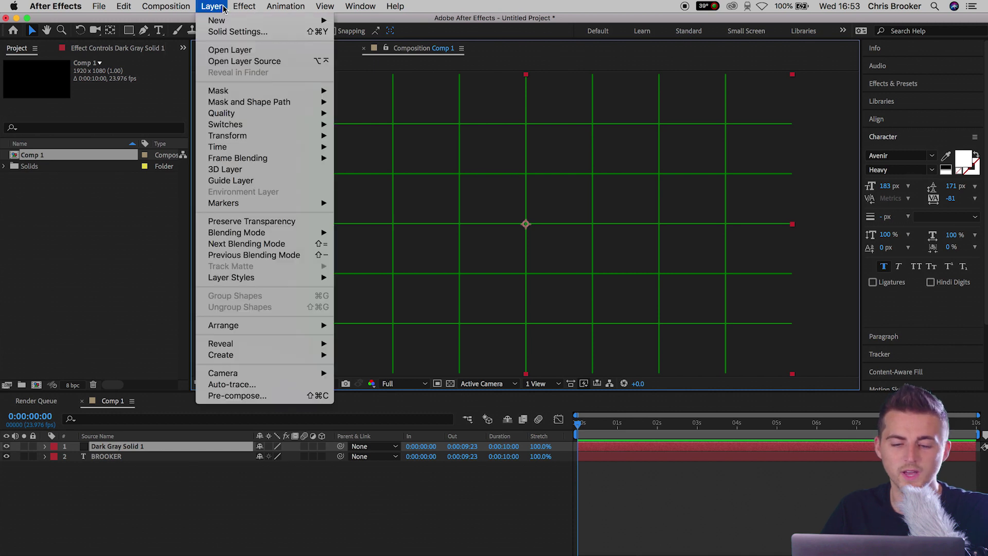
pyautogui.moveTo(219, 20)
pyautogui.click(359, 34)
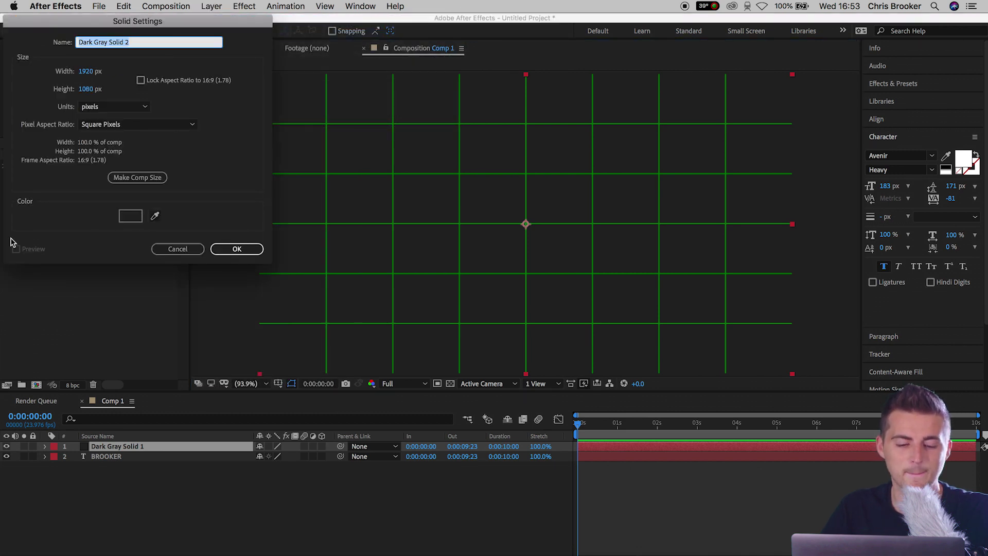
pyautogui.click(130, 216)
pyautogui.moveTo(125, 196); pyautogui.dragTo(225, 329)
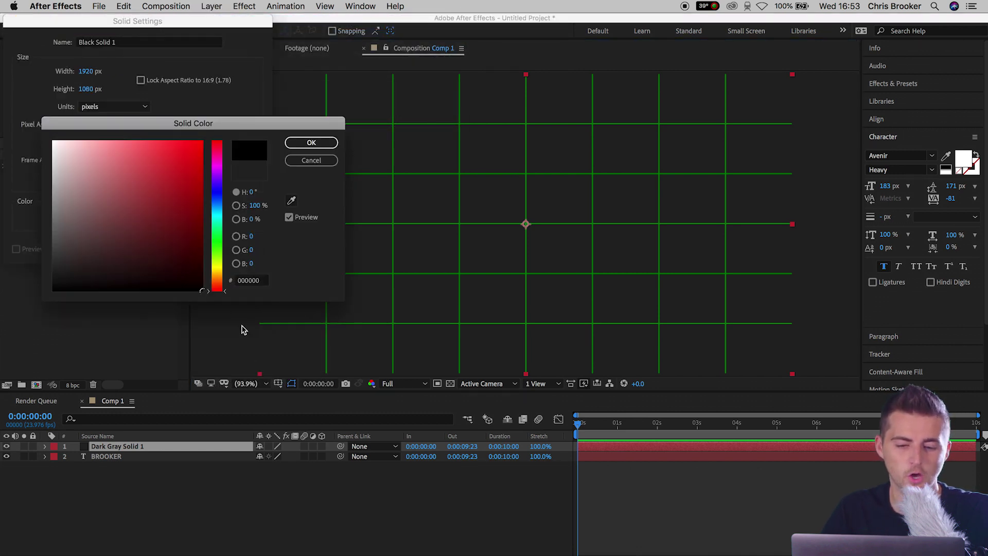
pyautogui.click(310, 143)
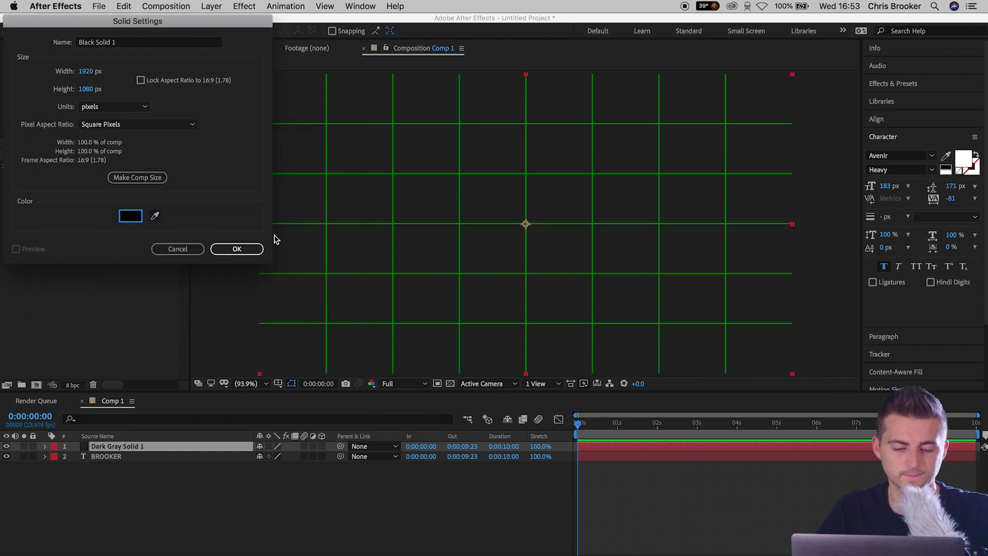
pyautogui.click(252, 249)
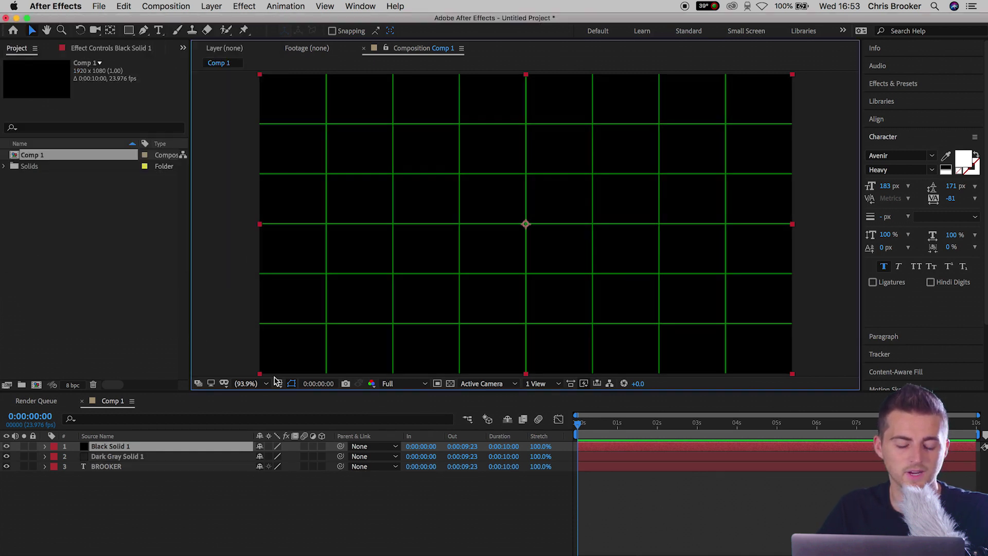
# Give Black Solid 1 a full-frame inverted ellipse mask feathered to 343 px
pyautogui.moveTo(128, 30); pyautogui.dragTo(149, 56)
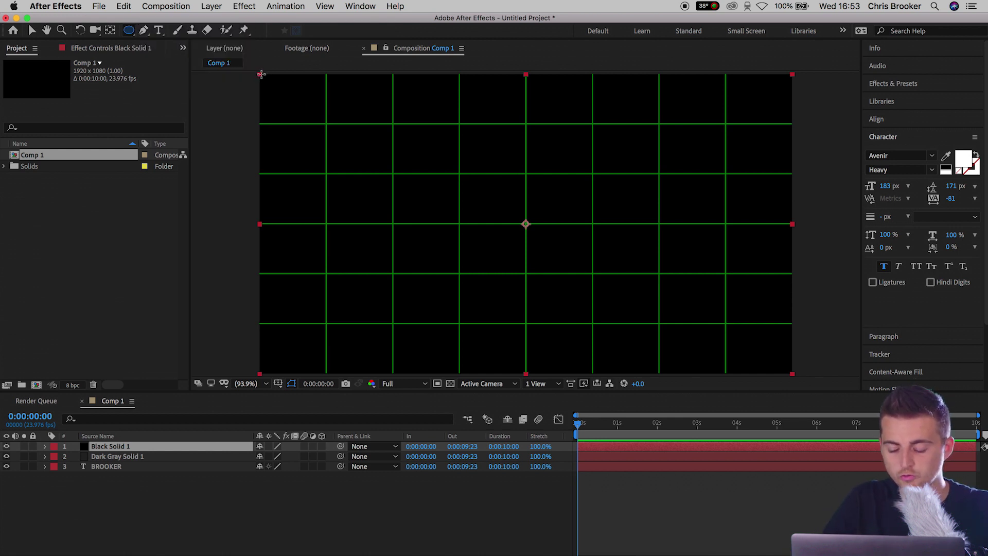
pyautogui.moveTo(262, 75); pyautogui.dragTo(790, 369)
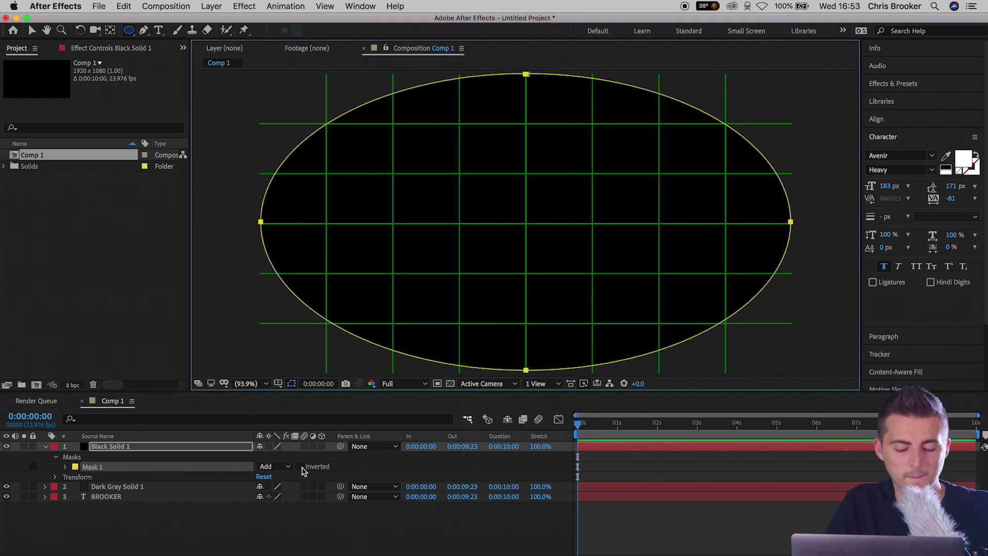
pyautogui.click(302, 467)
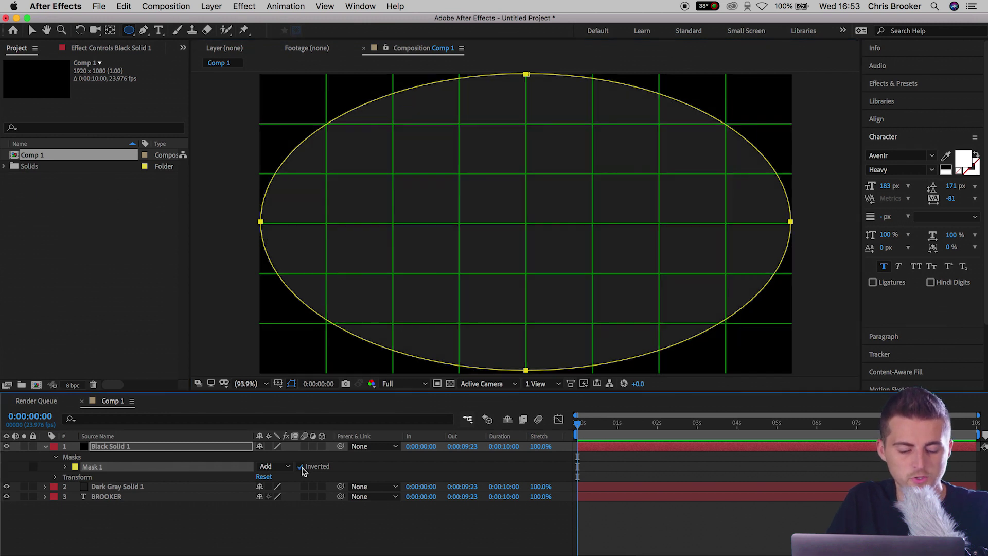
pyautogui.click(66, 467)
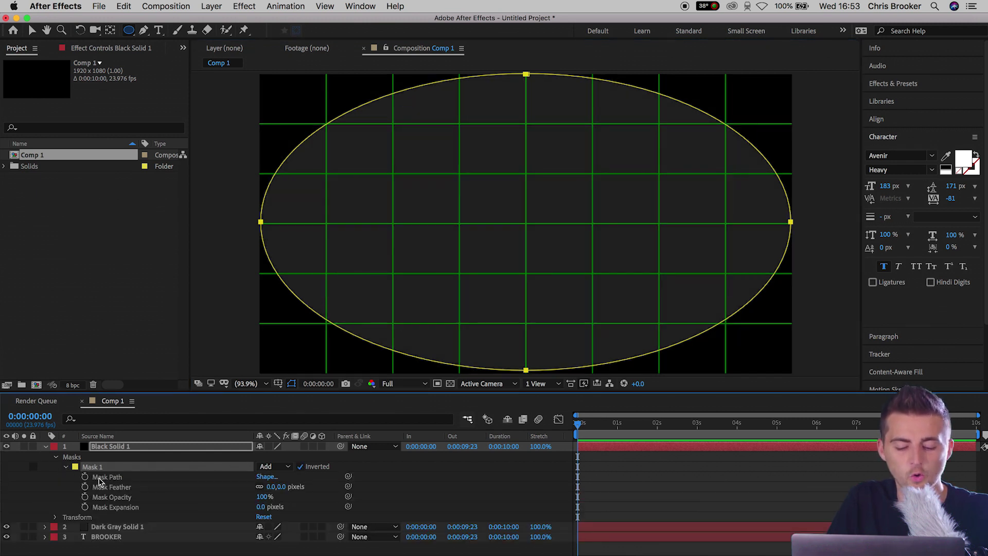
pyautogui.moveTo(288, 486); pyautogui.dragTo(472, 469)
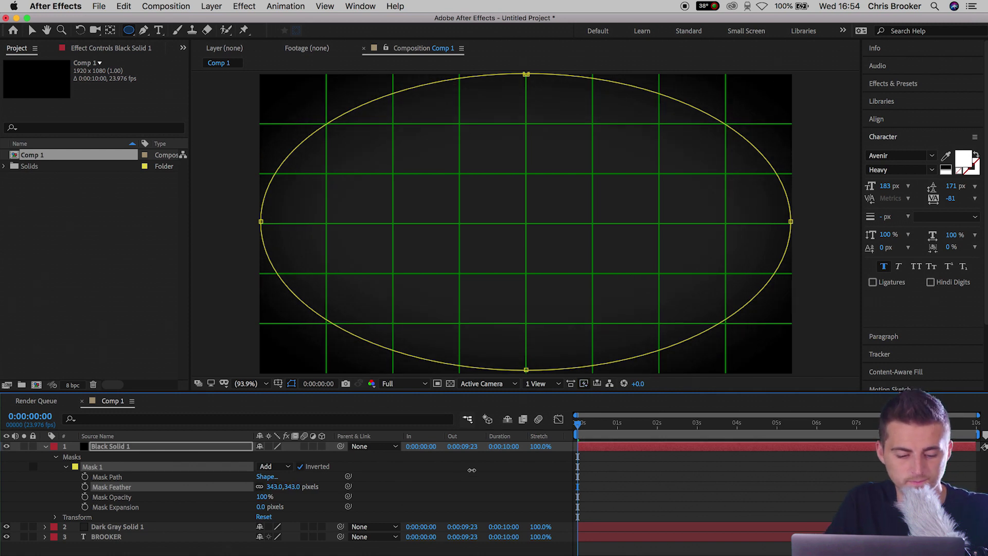
# Collapse the mask properties and select both Dark Gray Solid 1 and Black Solid 1
pyautogui.click(45, 446)
pyautogui.click(117, 456)
pyautogui.keyDown('shift'); pyautogui.click(119, 449); pyautogui.keyUp('shift')
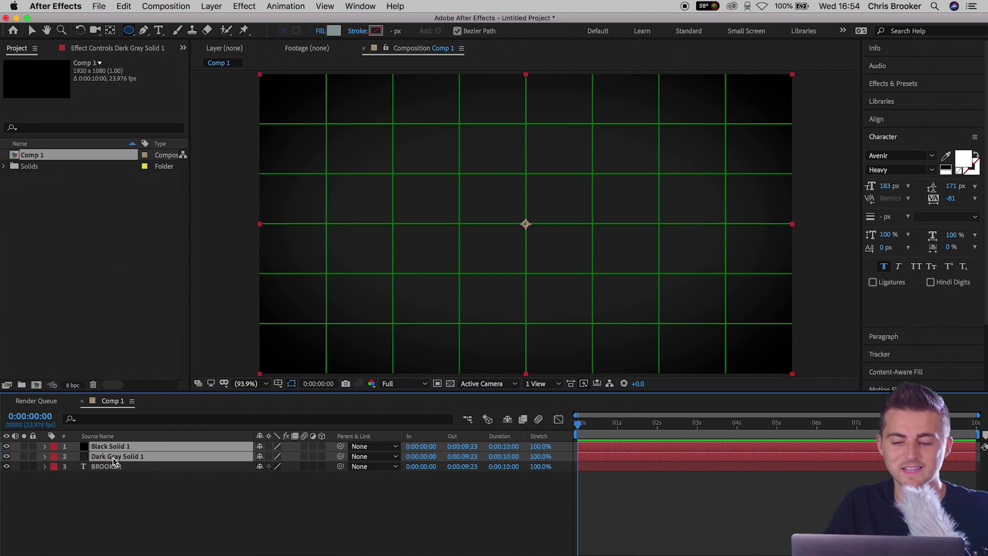
# Move both solids beneath BROOKER and turn off the green grid overlay
pyautogui.moveTo(117, 462); pyautogui.dragTo(119, 473)
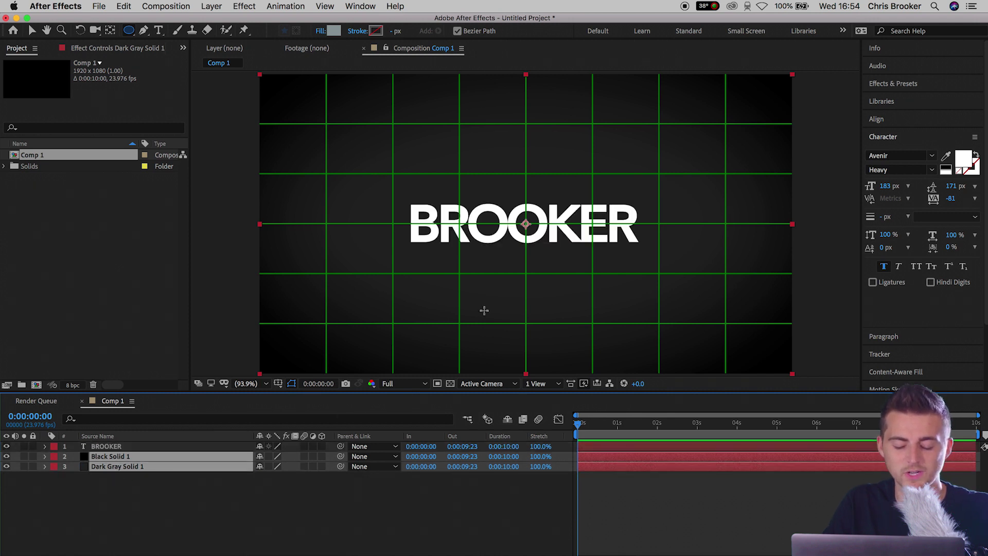
pyautogui.click(278, 383)
pyautogui.click(316, 406)
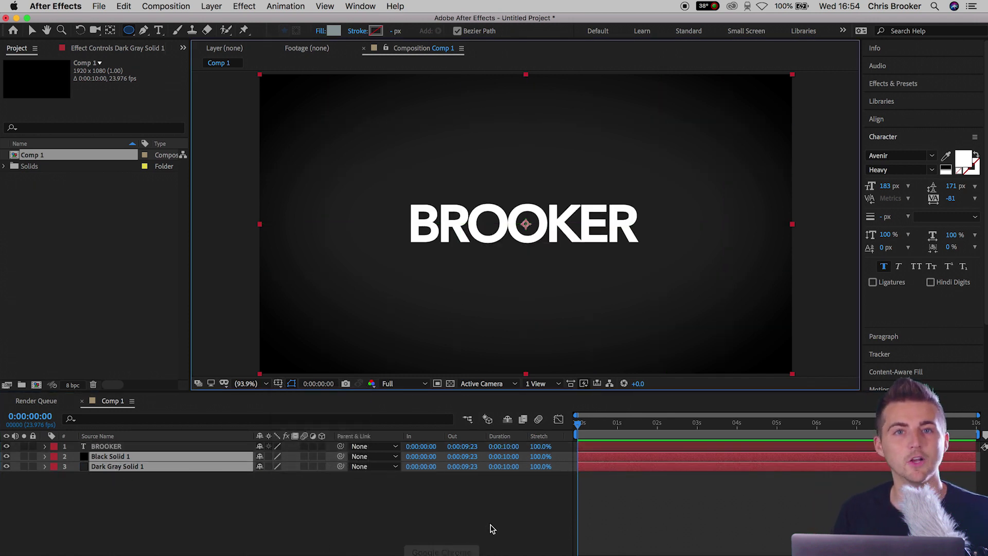
pyautogui.click(491, 528)
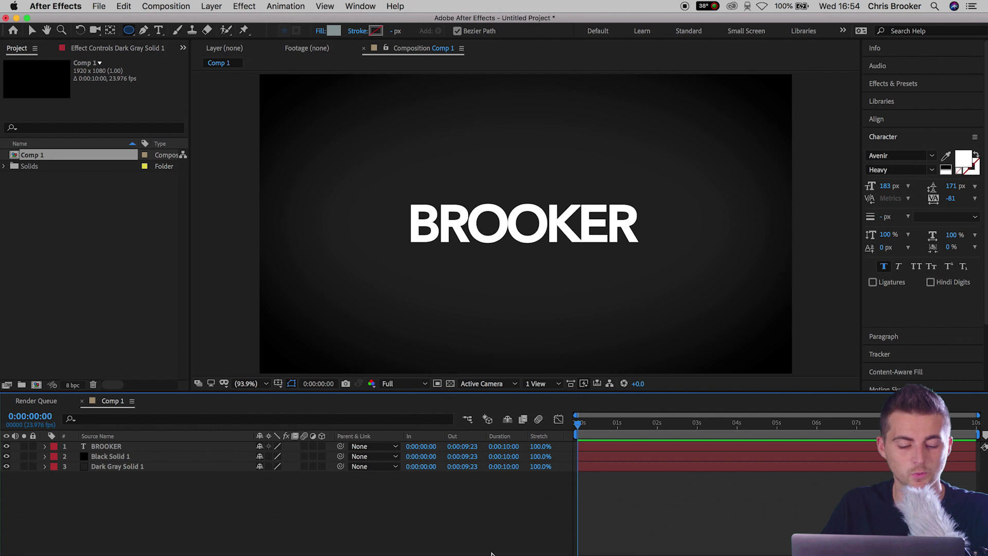
# Lock Black Solid 1 and Dark Gray Solid 1, then select the BROOKER layer
pyautogui.click(123, 457)
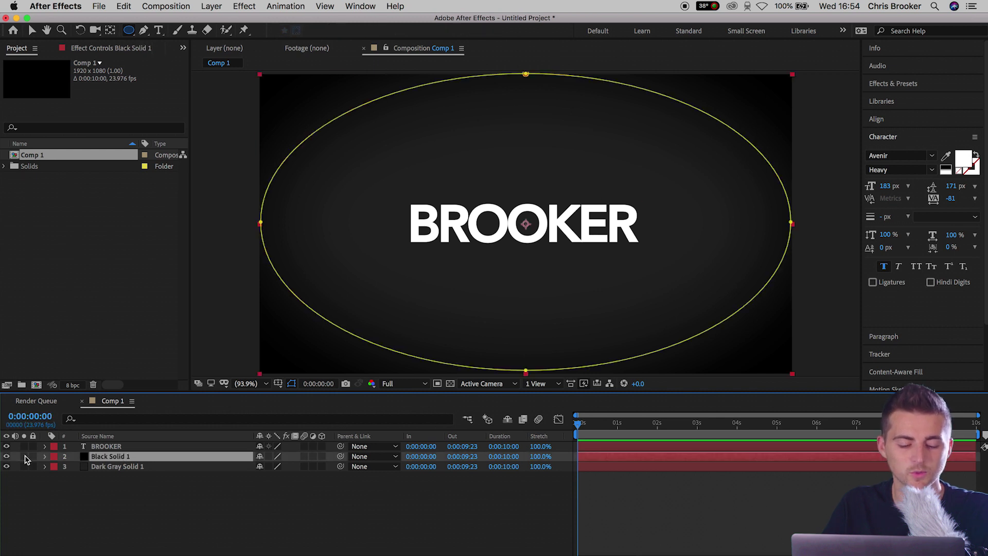
pyautogui.click(33, 456)
pyautogui.click(122, 467)
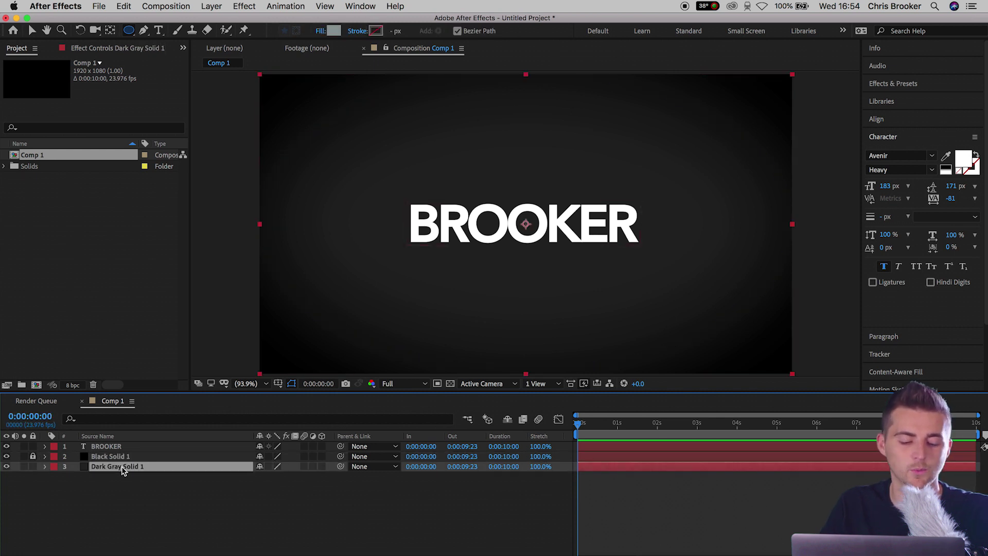
pyautogui.click(32, 466)
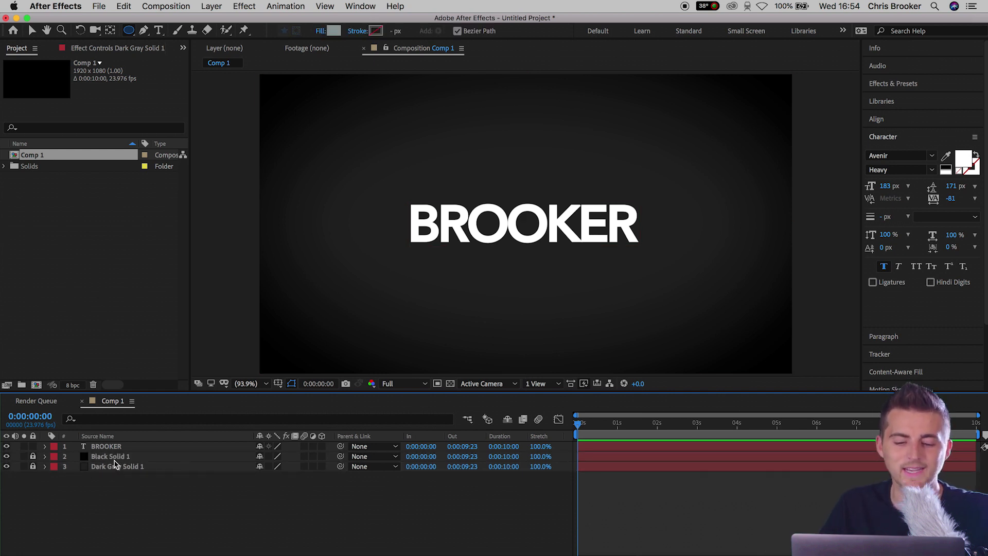
pyautogui.click(115, 447)
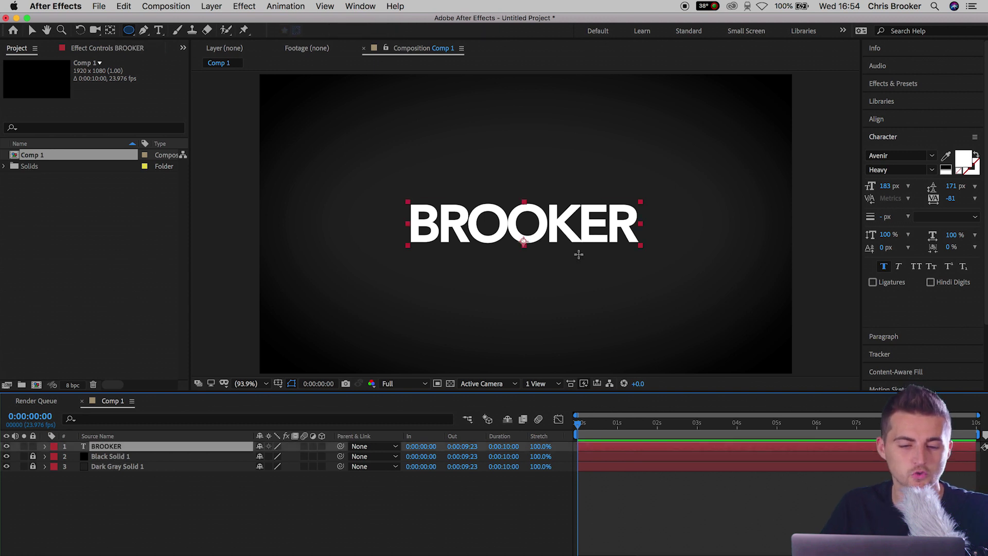
# Draw a four-point pen mask around BROO on BROOKER, angling its right edge leftward
pyautogui.click(144, 30)
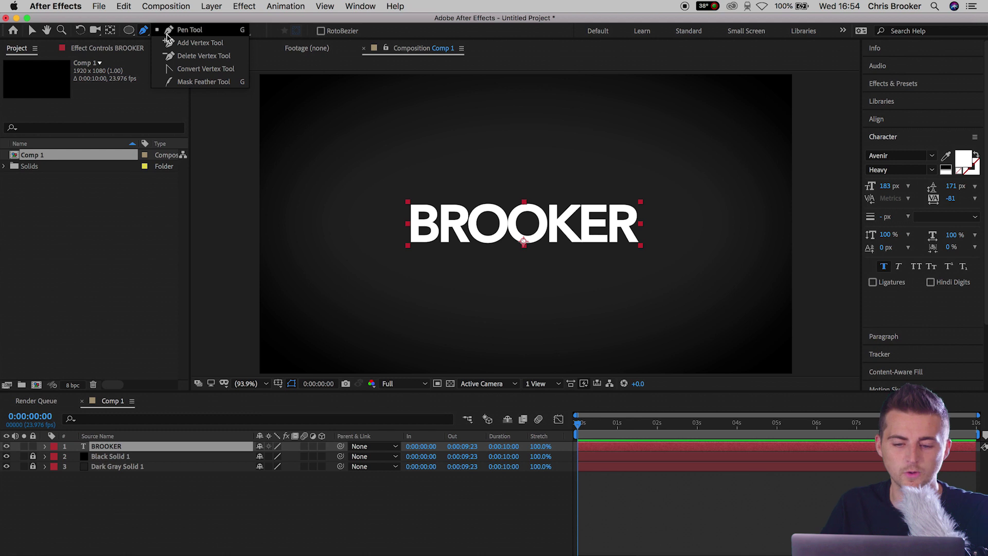
pyautogui.click(214, 33)
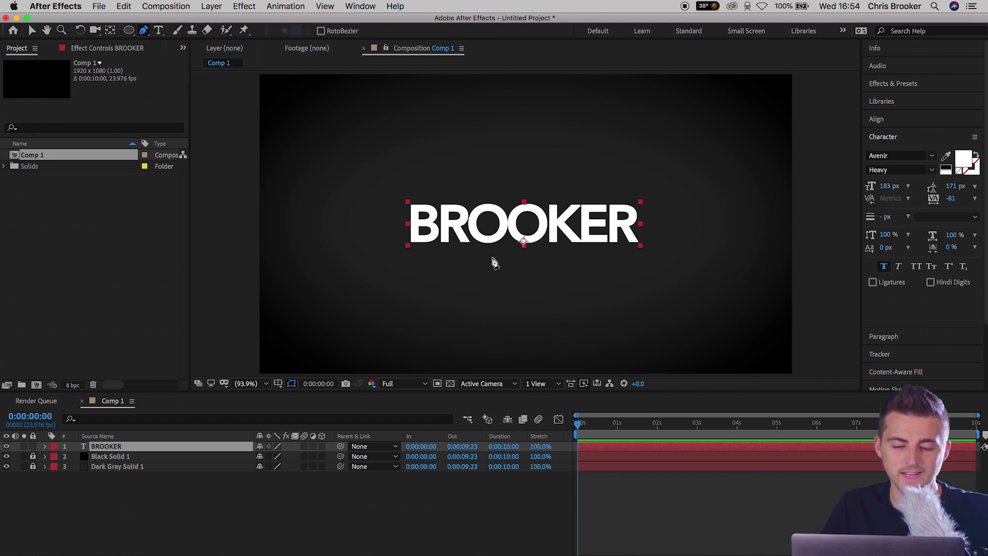
pyautogui.click(385, 179)
pyautogui.click(386, 258)
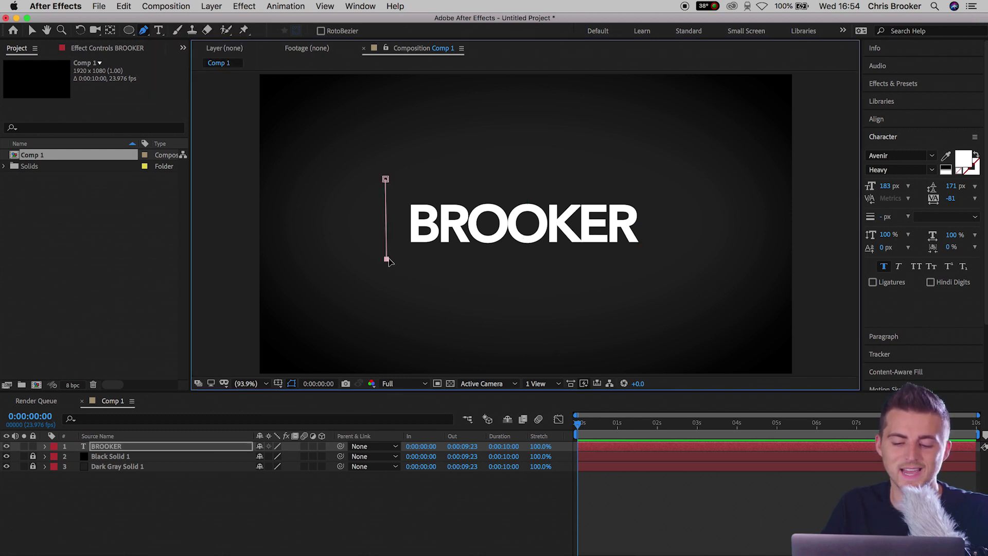
pyautogui.click(584, 261)
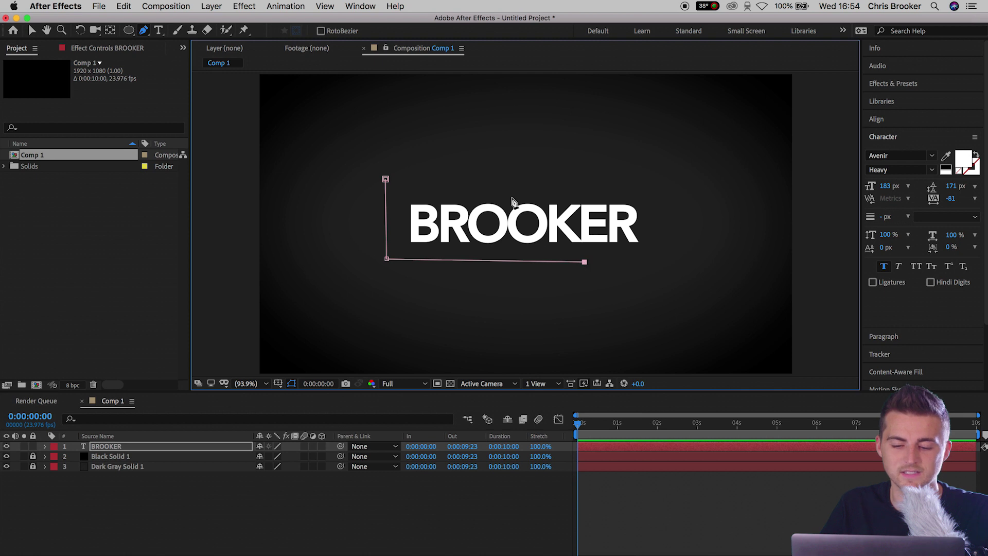
pyautogui.click(483, 178)
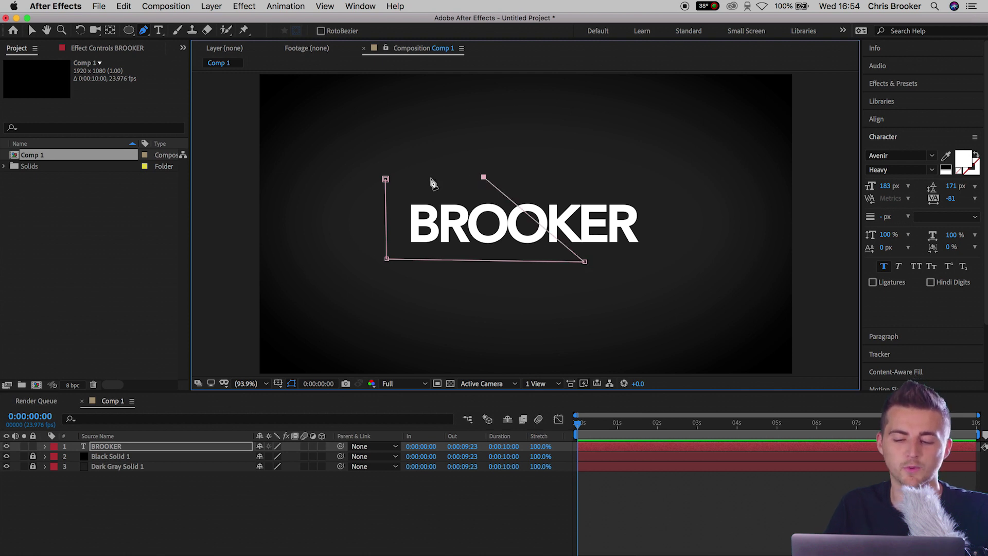
pyautogui.click(386, 179)
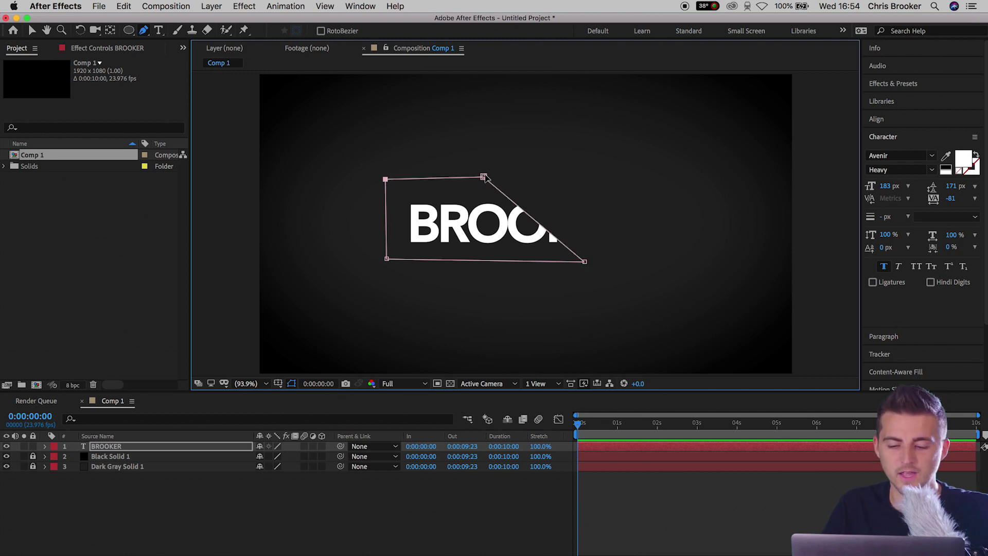
pyautogui.moveTo(483, 176); pyautogui.dragTo(467, 181)
pyautogui.moveTo(584, 262); pyautogui.dragTo(564, 260)
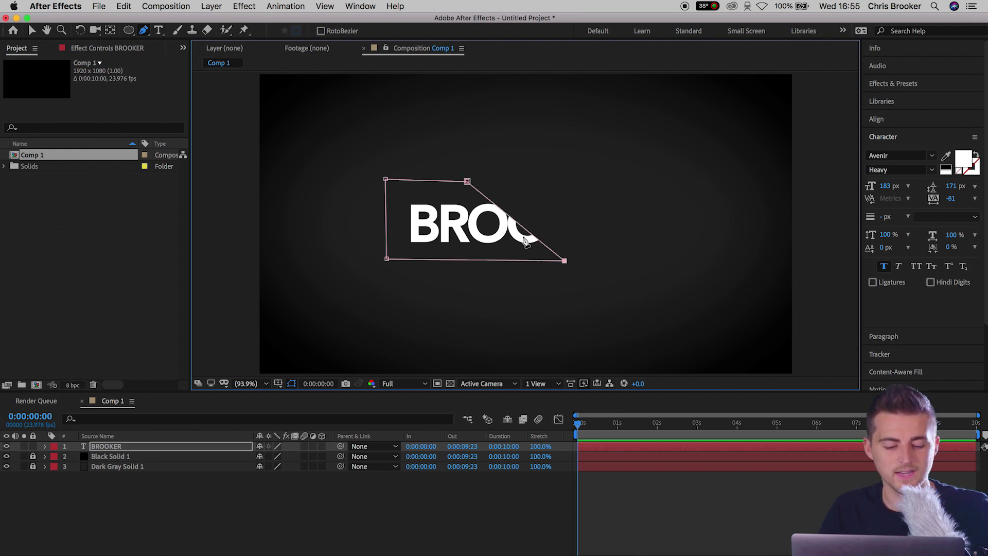
# Duplicate BROOKER as BROOKER 2 and invert its Mask 1
pyautogui.click(125, 448)
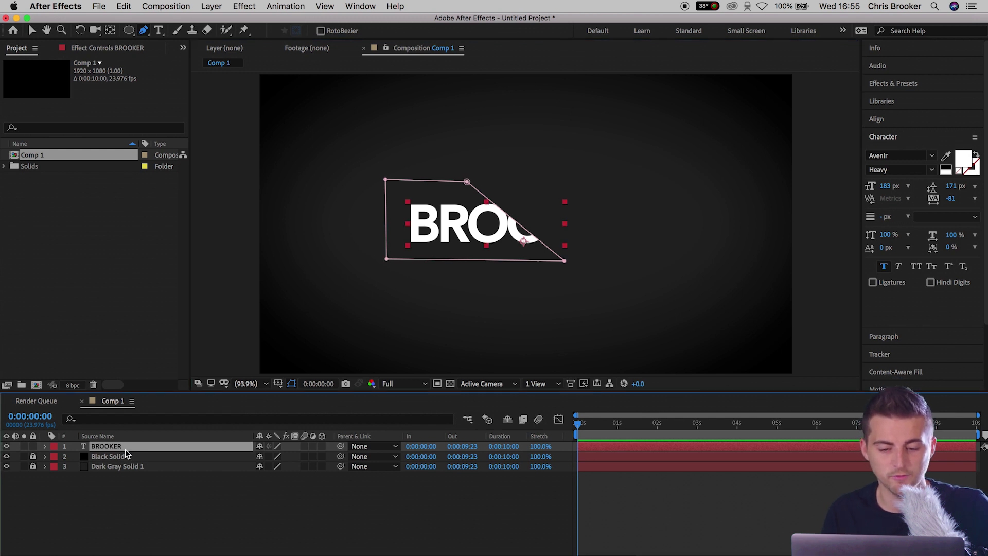
pyautogui.press('super+d')
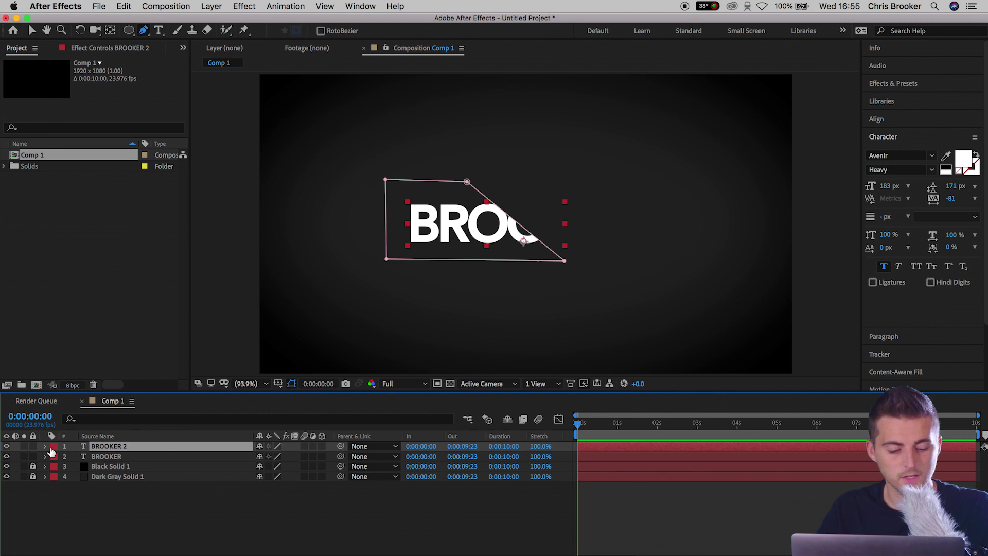
pyautogui.click(45, 447)
pyautogui.click(73, 467)
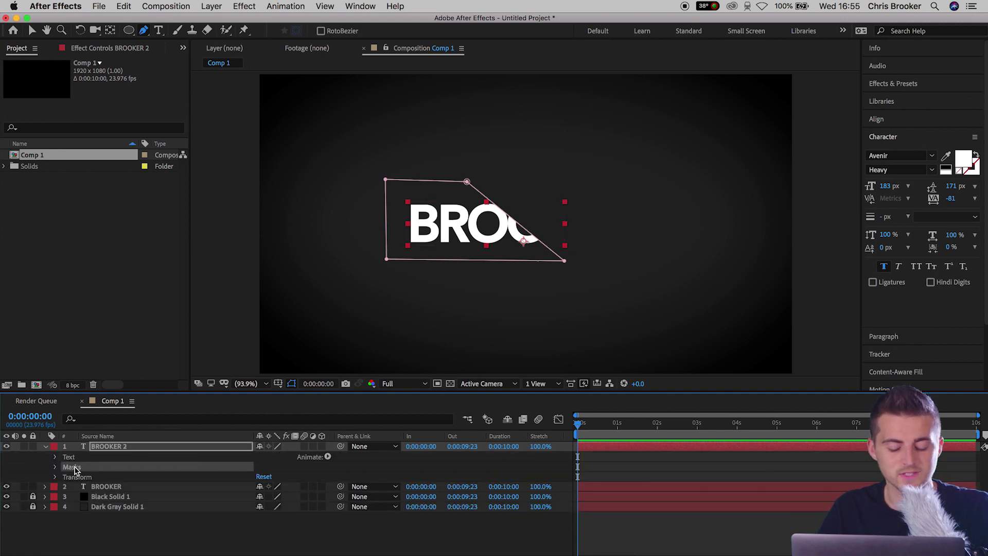
pyautogui.click(55, 466)
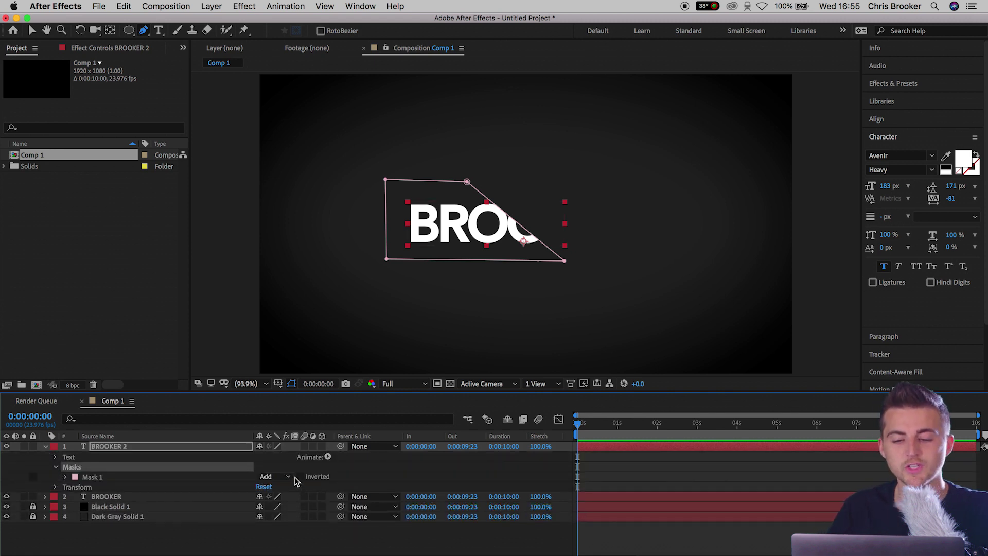
pyautogui.click(301, 477)
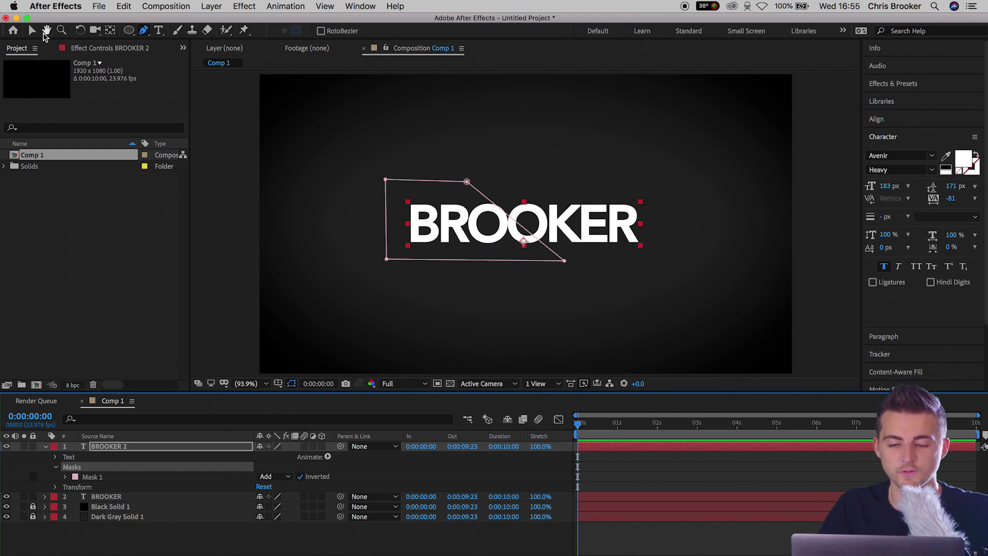
# Test-drag the BROO and OKER halves apart, then undo to reassemble the word
pyautogui.click(32, 30)
pyautogui.click(561, 215)
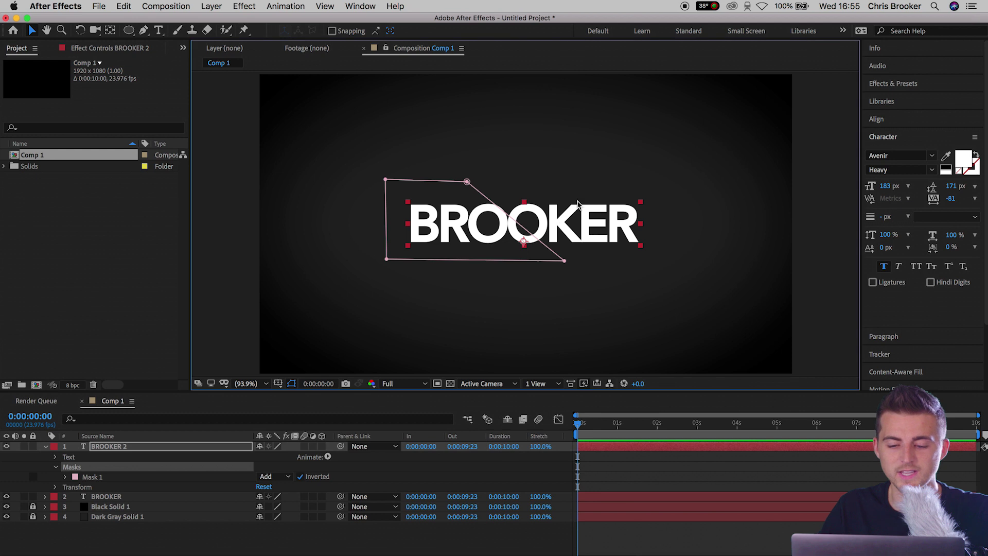
pyautogui.moveTo(474, 235); pyautogui.dragTo(531, 217)
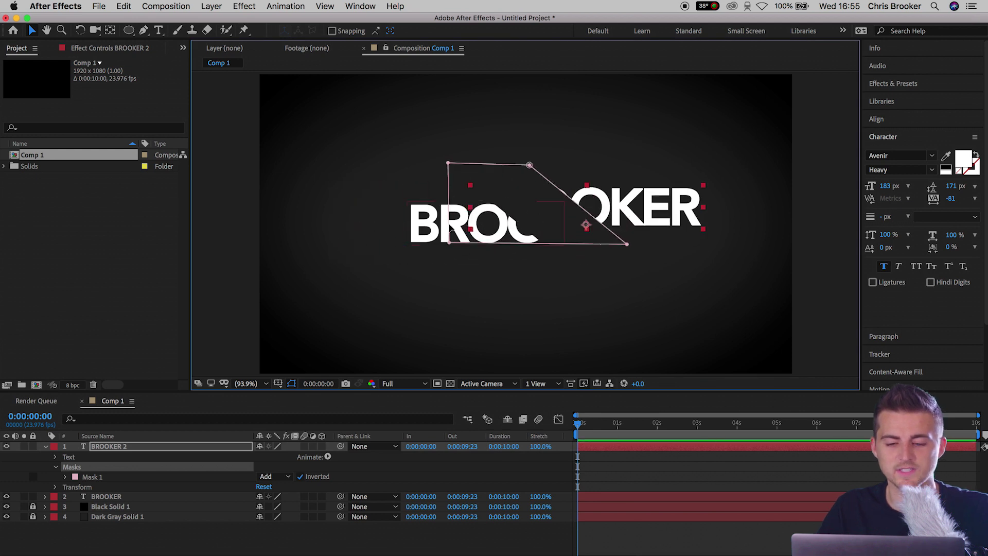
pyautogui.moveTo(414, 226); pyautogui.dragTo(374, 222)
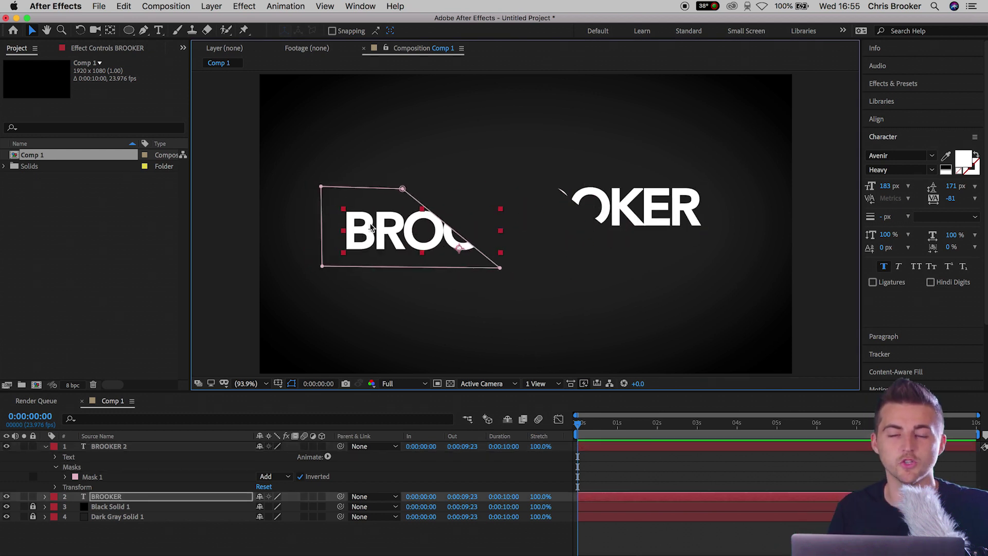
pyautogui.press('super+z')
pyautogui.press('super+z')
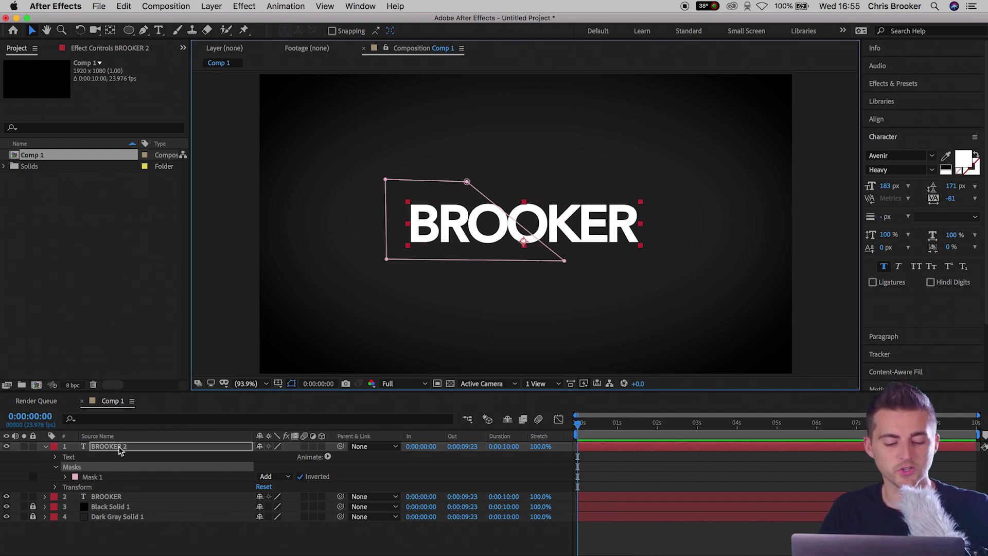
# Reveal only Position (952.2, 602.8) for both BROOKER and BROOKER 2
pyautogui.click(125, 448)
pyautogui.keyDown('shift'); pyautogui.click(111, 496); pyautogui.keyUp('shift')
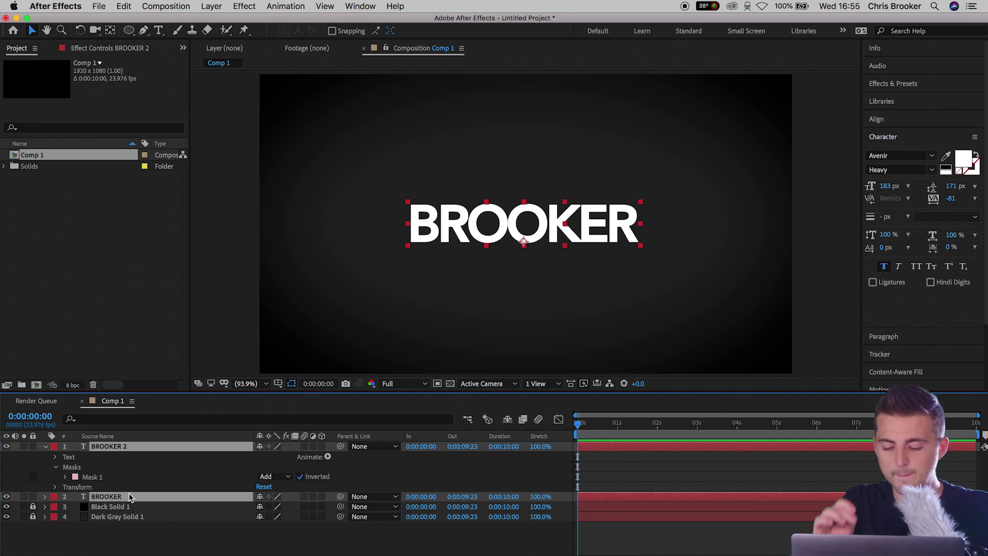
pyautogui.press('p')
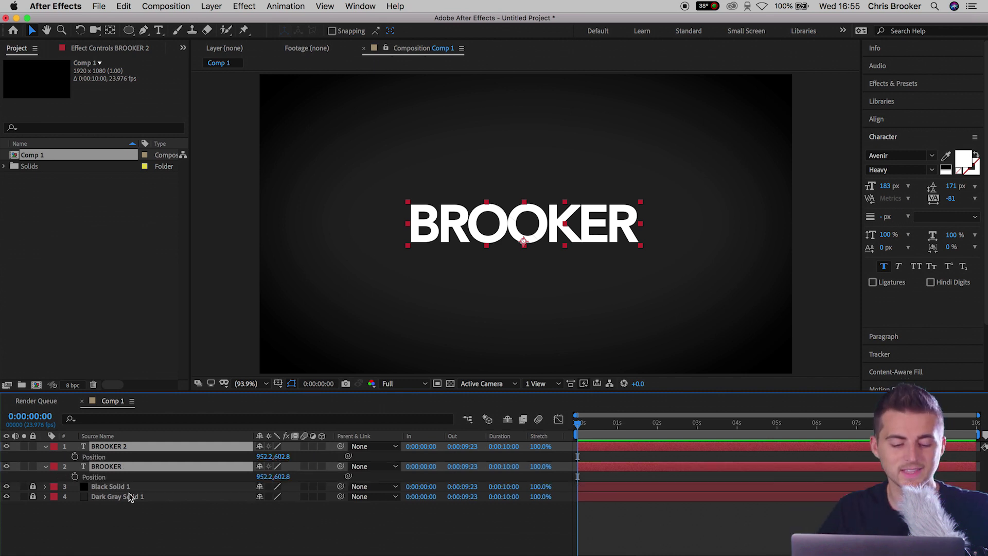
pyautogui.click(567, 531)
pyautogui.click(148, 451)
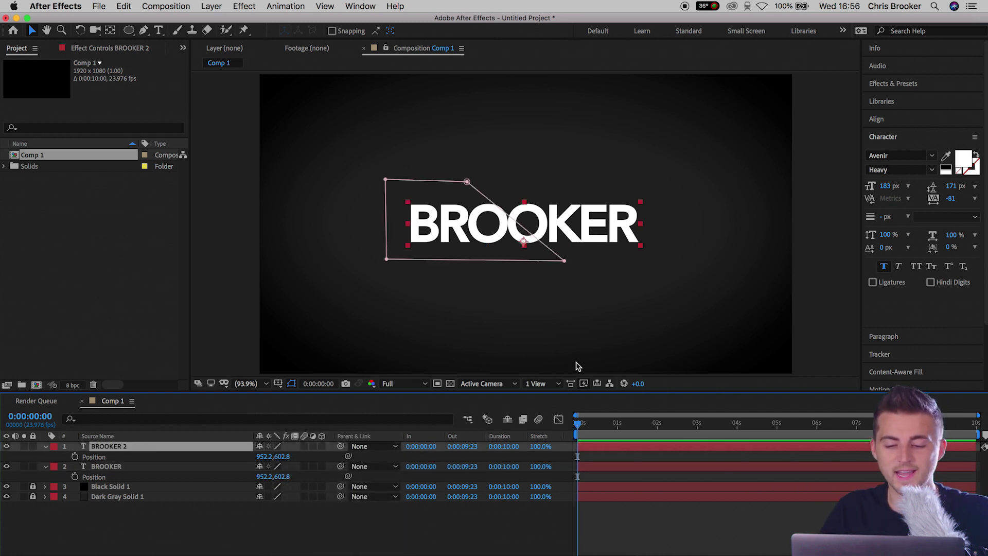
# Offset the halves diagonally: BROOKER 2 to 879.2, 549.8 and BROOKER to 975.2, 626.8
pyautogui.press('.')
pyautogui.press('.')
pyautogui.press('.')
pyautogui.hscroll(-3, 578, 262)
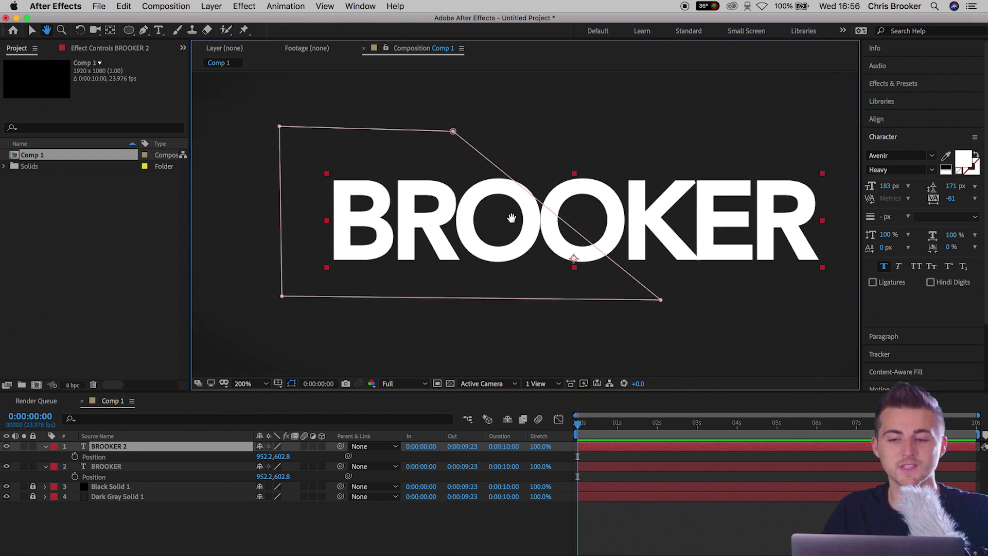
pyautogui.moveTo(455, 226); pyautogui.dragTo(462, 230)
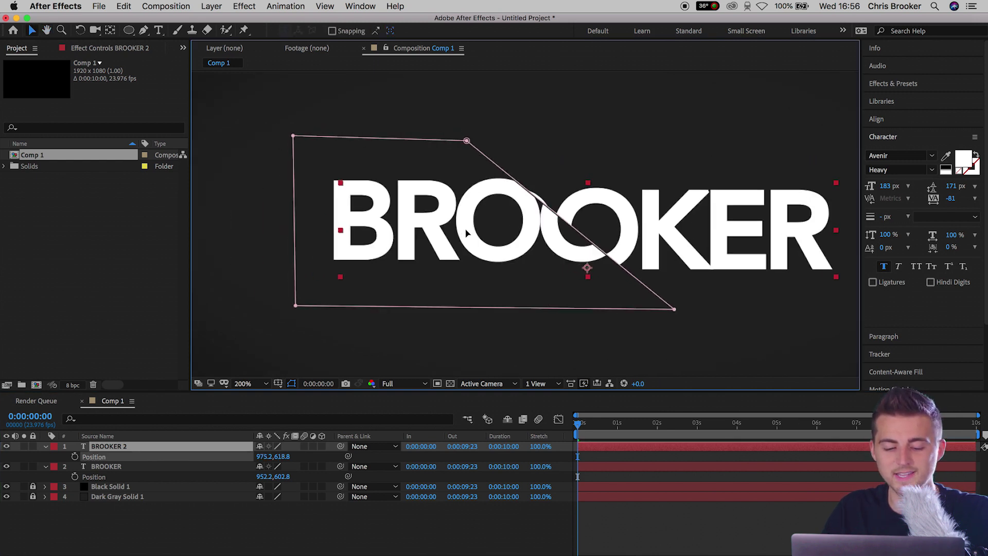
pyautogui.moveTo(466, 232); pyautogui.dragTo(449, 220)
pyautogui.moveTo(673, 205); pyautogui.dragTo(664, 175)
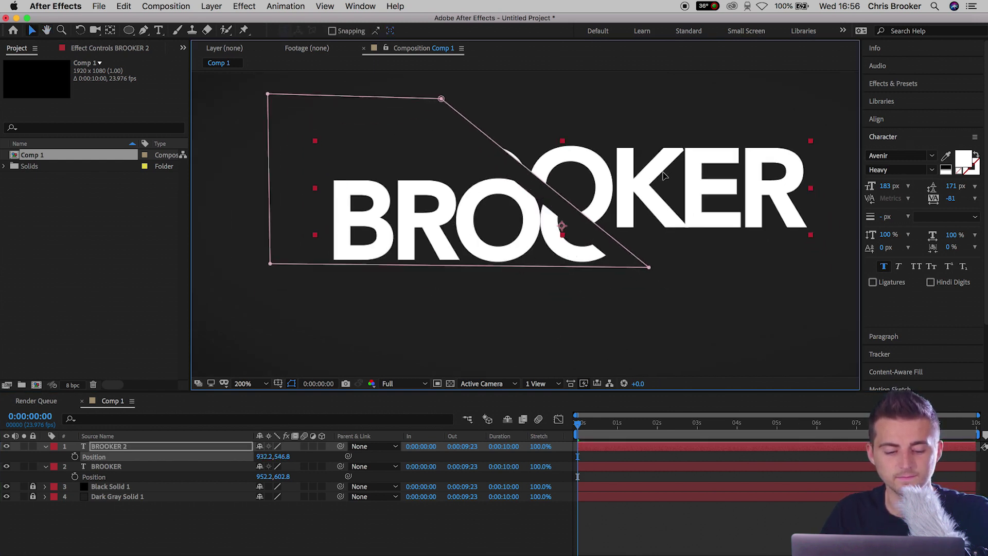
pyautogui.click(114, 472)
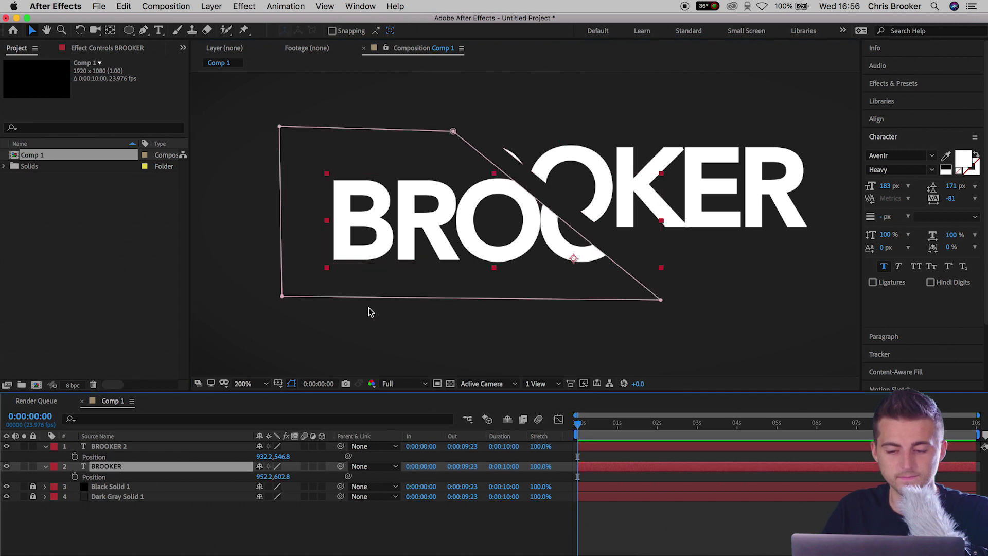
pyautogui.moveTo(363, 249); pyautogui.dragTo(377, 264)
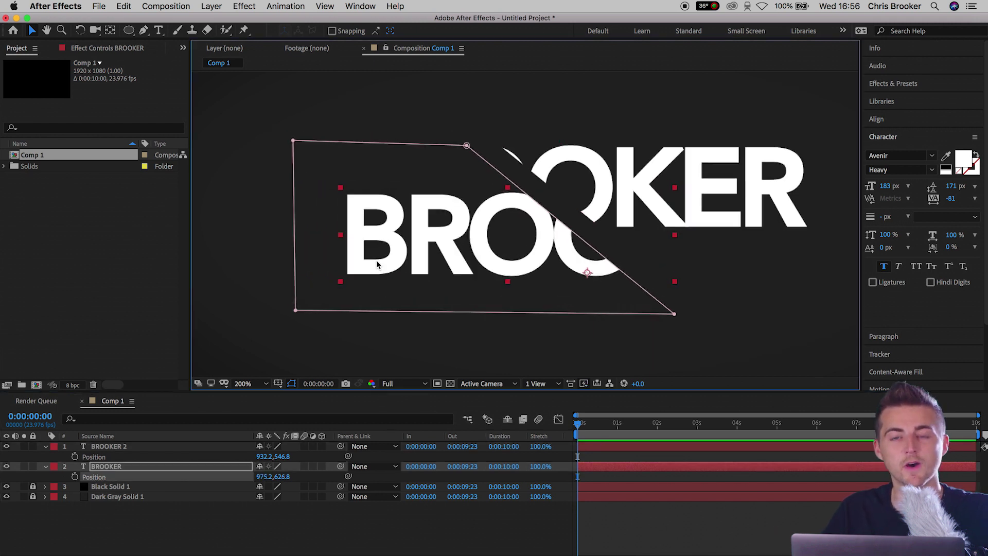
pyautogui.click(747, 150)
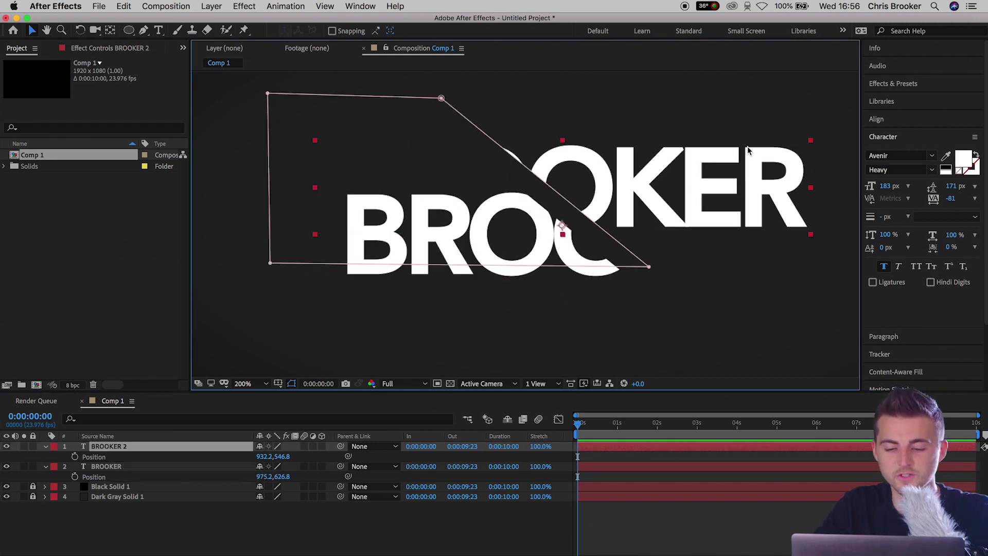
pyautogui.moveTo(746, 181); pyautogui.dragTo(713, 184)
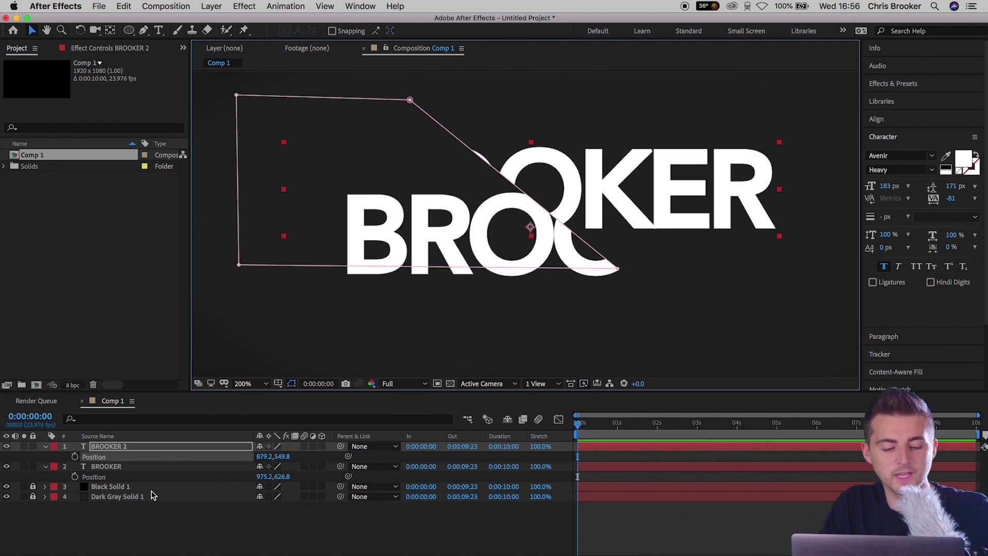
# Keyframe both halves' Position at 0 s, then rejoin them at 4 s
pyautogui.click(75, 457)
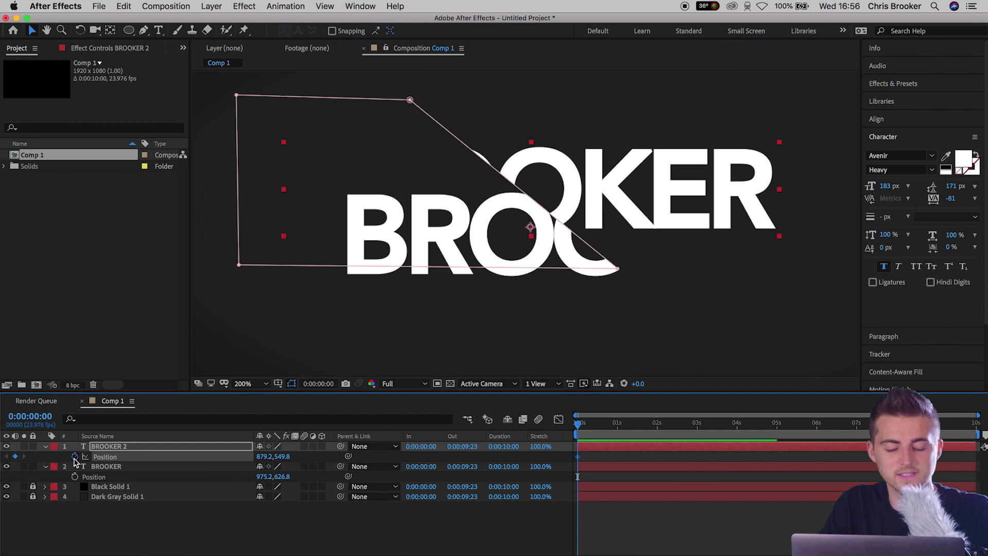
pyautogui.click(75, 477)
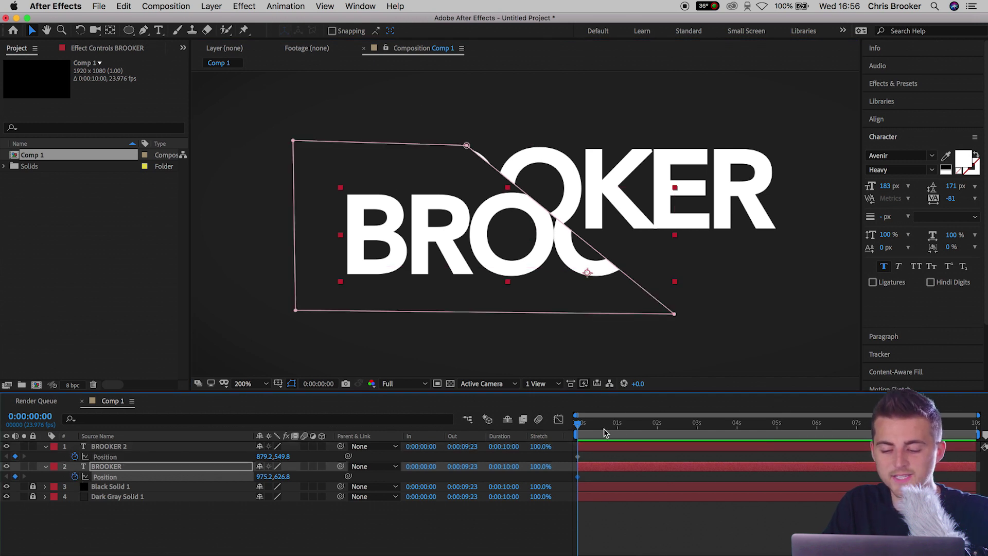
pyautogui.moveTo(616, 430); pyautogui.dragTo(737, 424)
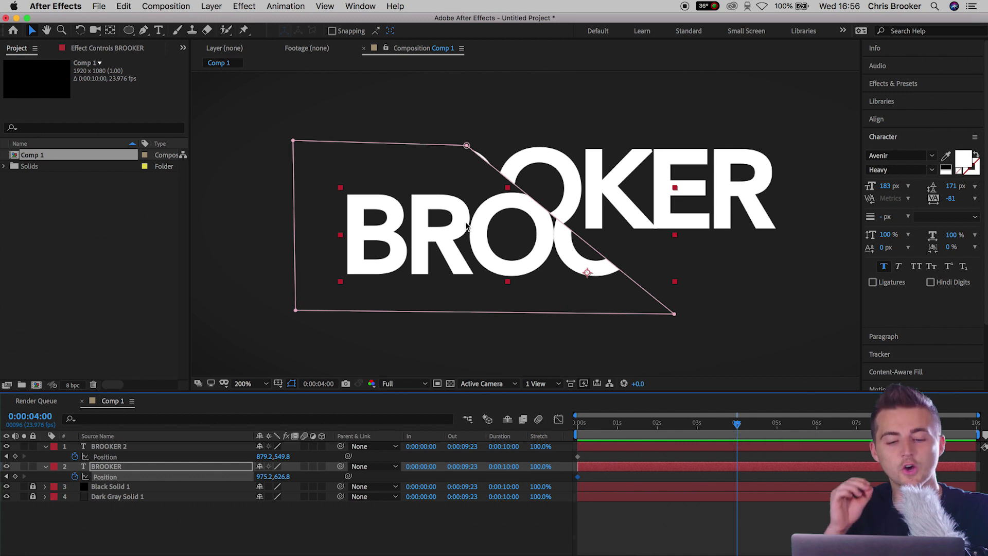
pyautogui.moveTo(468, 234); pyautogui.dragTo(425, 201)
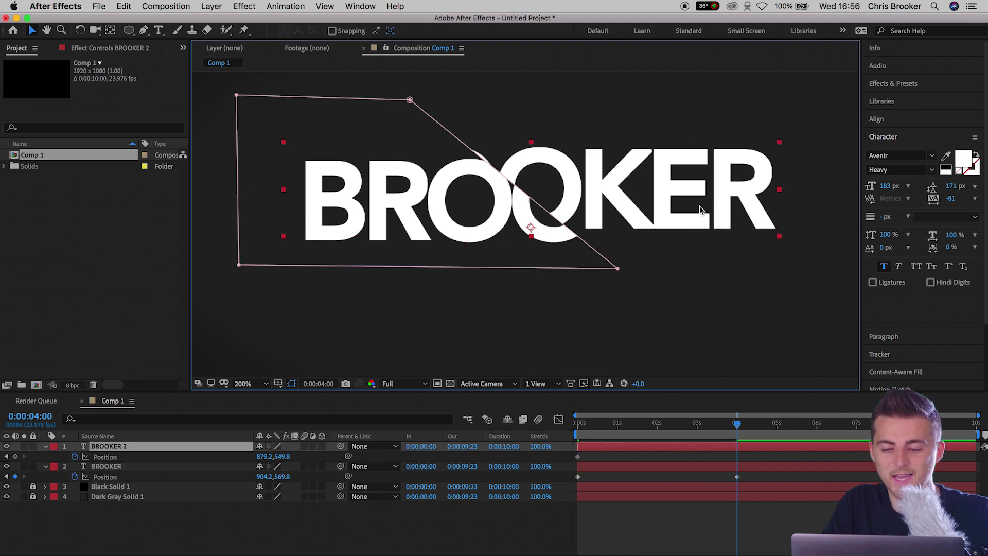
pyautogui.moveTo(672, 198); pyautogui.dragTo(703, 223)
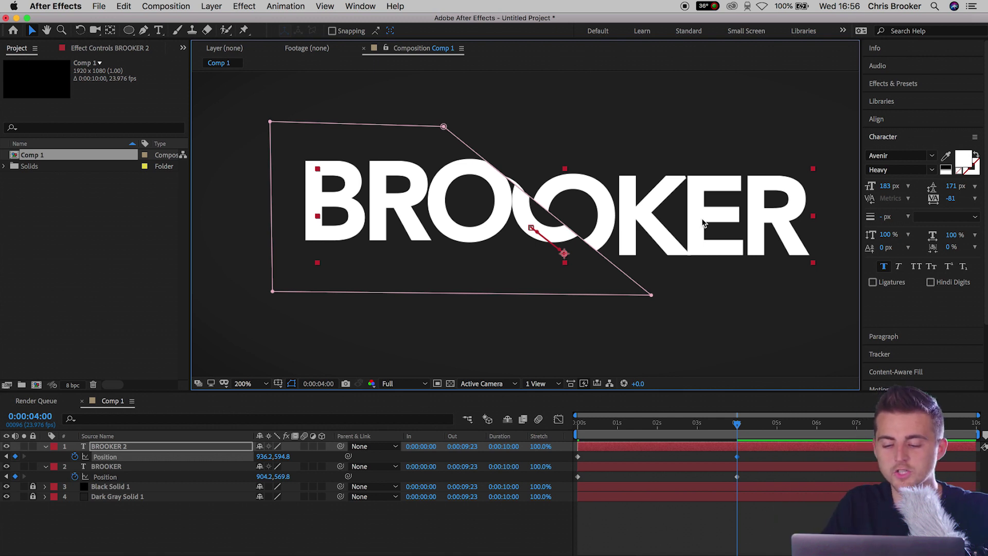
pyautogui.click(738, 522)
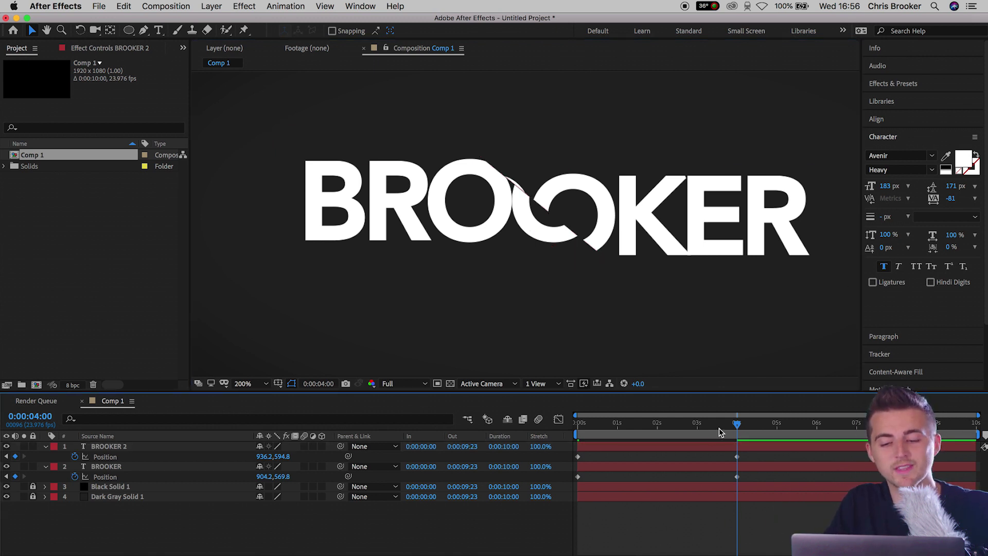
pyautogui.press('Home')
pyautogui.press('space')
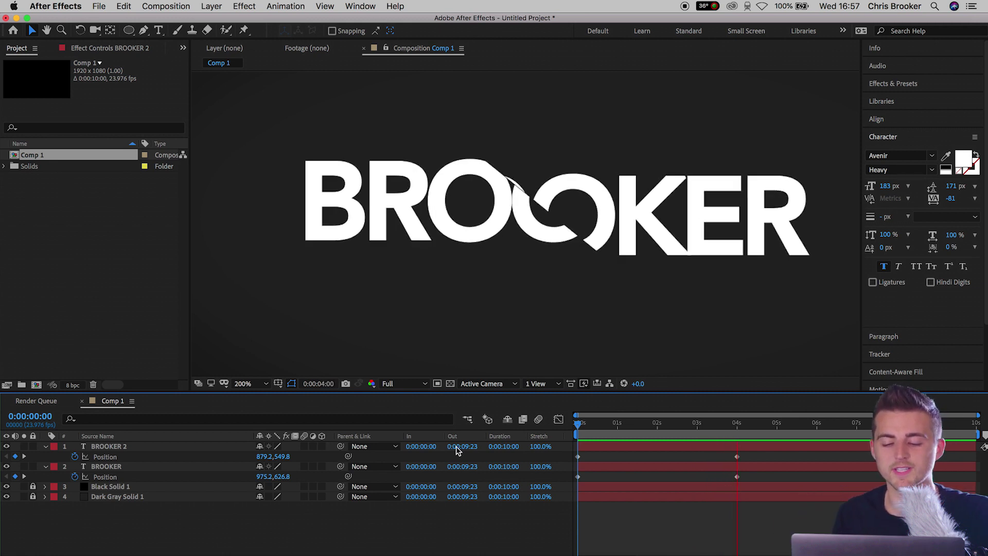
pyautogui.press('space')
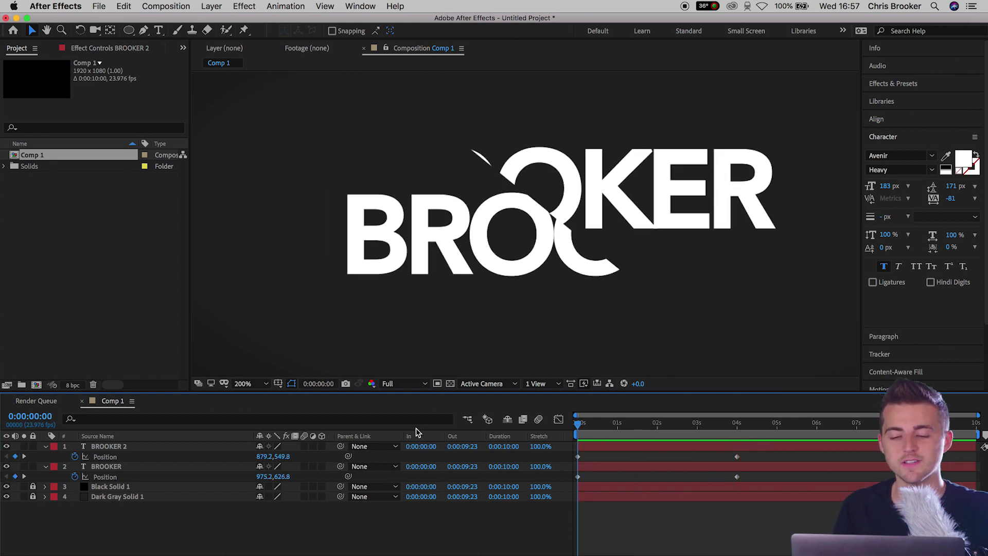
pyautogui.press('space')
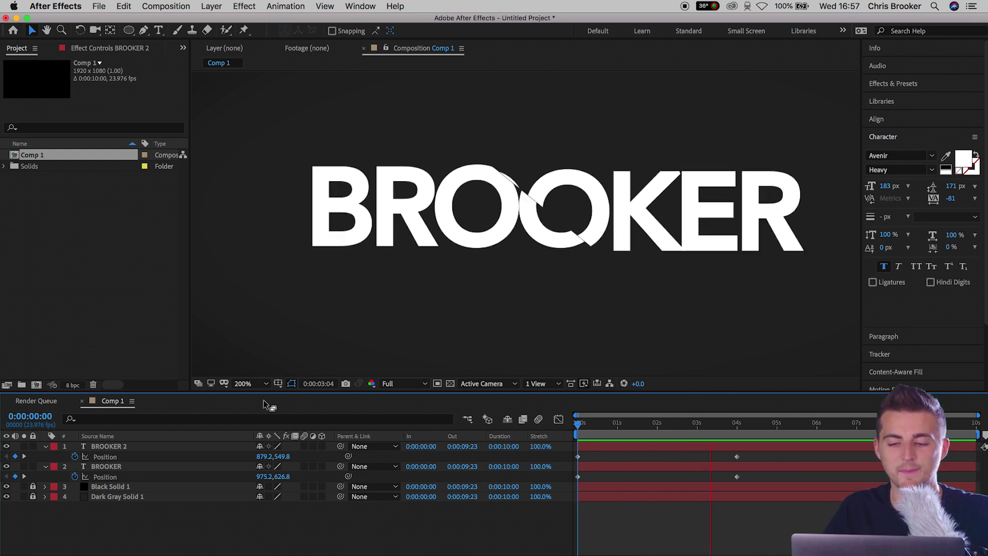
pyautogui.hotkey('shift', '/')
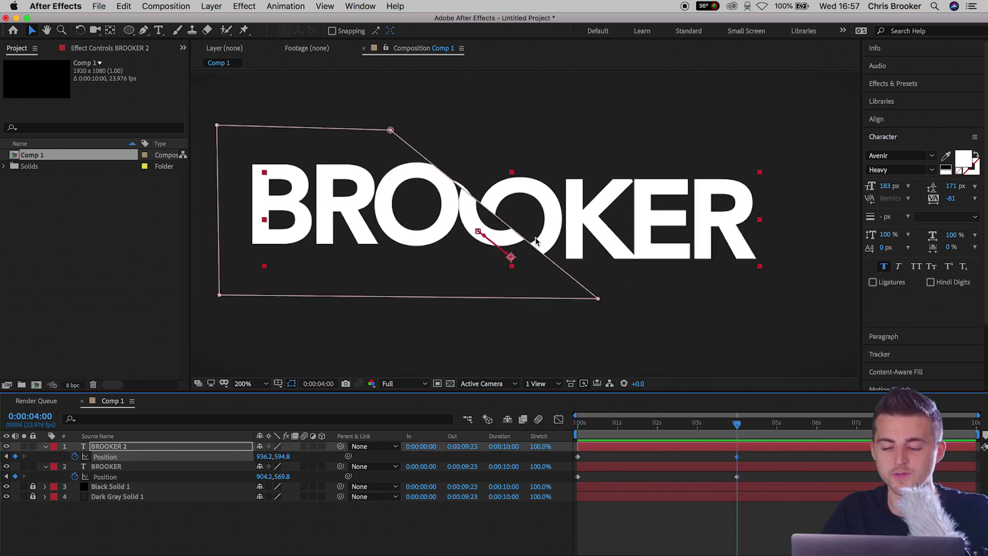
# At 4 s, align the halves to 900.2, 565.8 and 901.2, 564.8 into a seamless BROOKER
pyautogui.moveTo(415, 220); pyautogui.dragTo(394, 203)
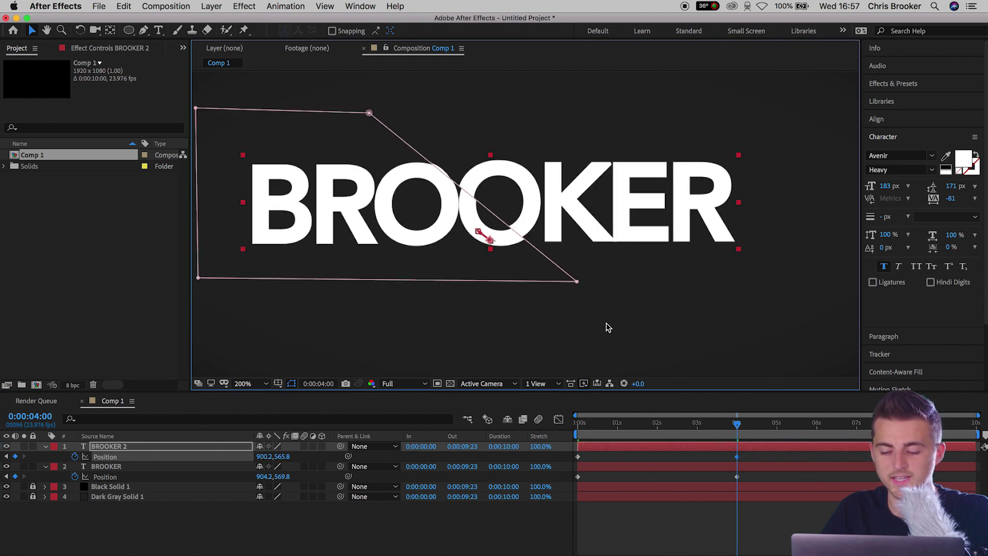
pyautogui.click(737, 476)
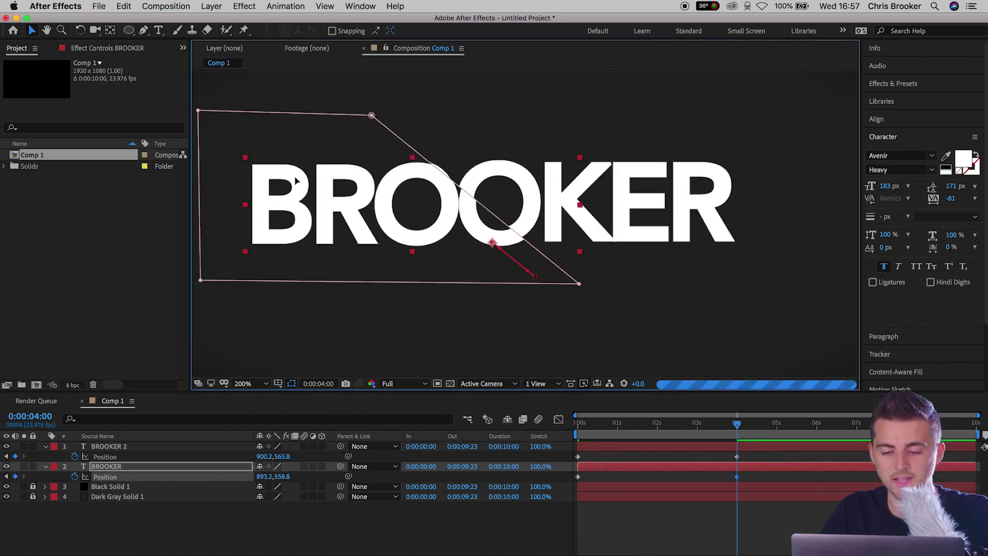
pyautogui.moveTo(301, 183)
pyautogui.mouseDown()
pyautogui.moveTo(295, 176)
pyautogui.moveTo(300, 184)
pyautogui.mouseUp()
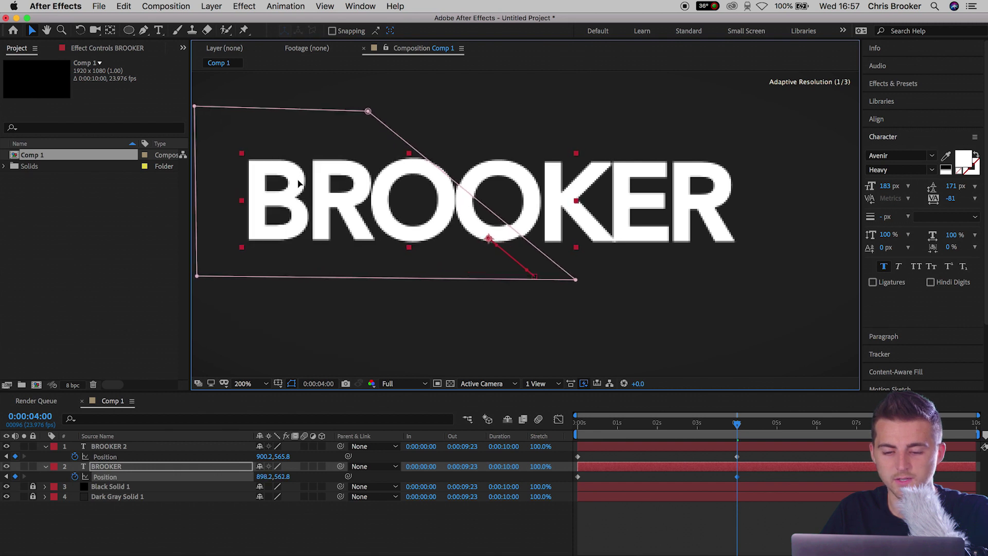
pyautogui.press('Right')
pyautogui.press('Right')
pyautogui.press('Right')
pyautogui.press('Down')
pyautogui.press('Down')
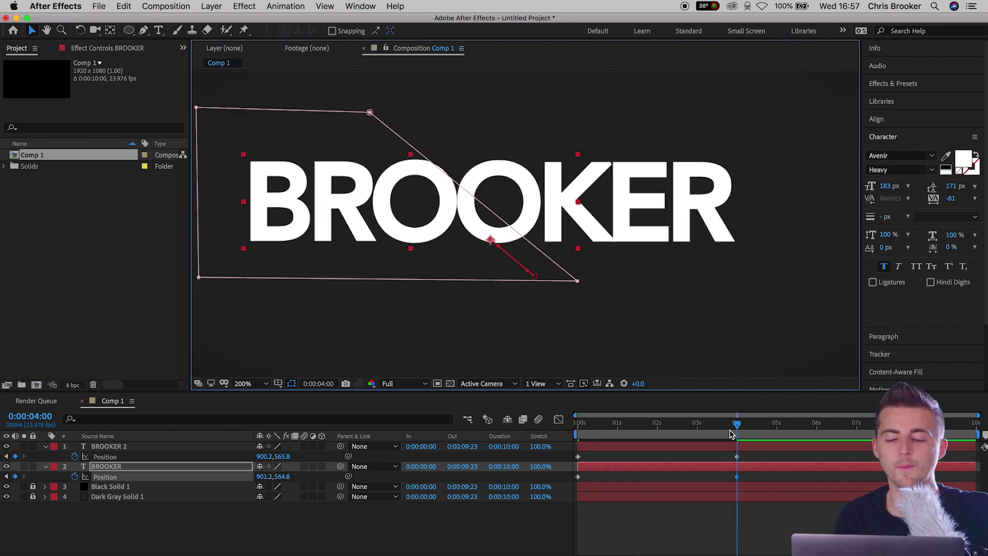
# Preview the refined slide animation from the start
pyautogui.press('Home')
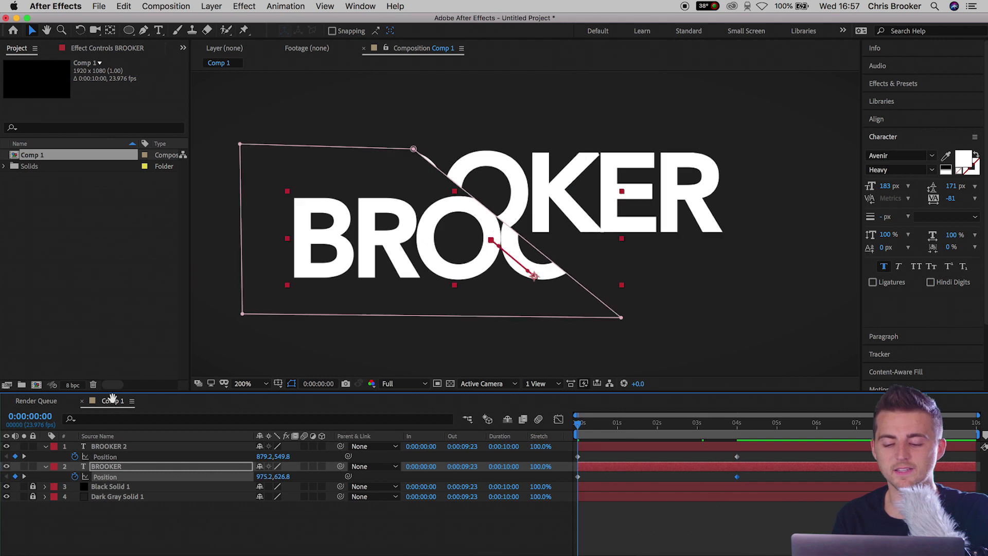
pyautogui.click(113, 401)
pyautogui.press('space')
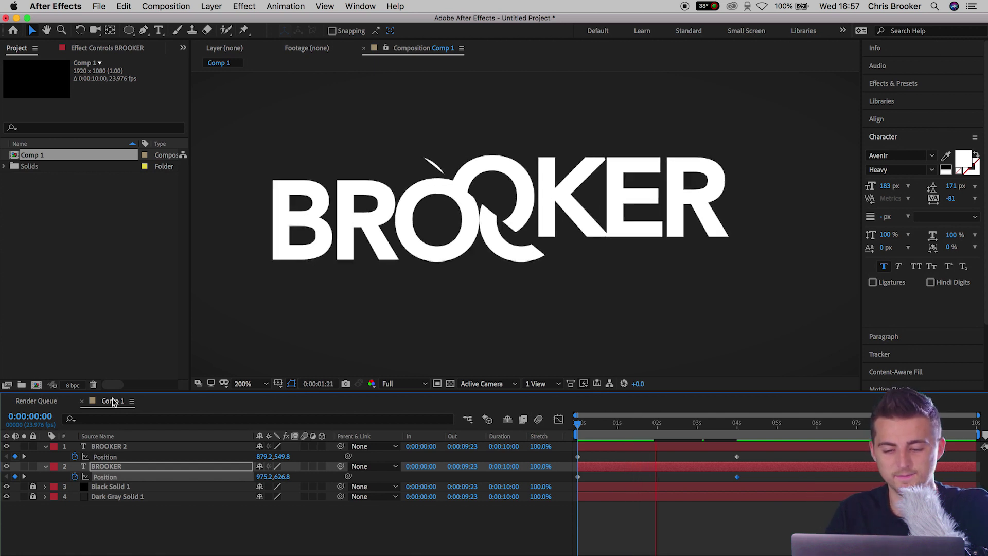
# Stop the preview and apply easing to all Position keyframes of both halves
pyautogui.press('space')
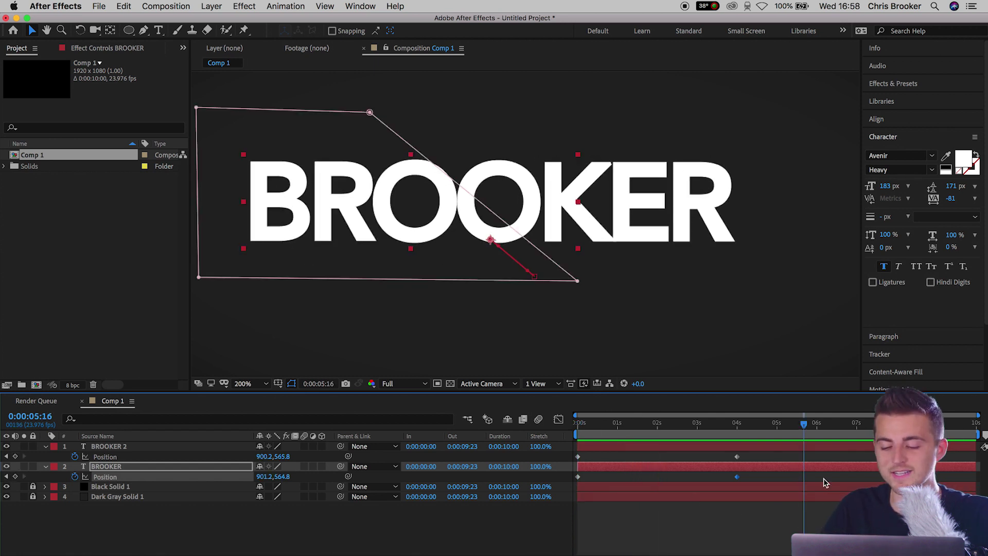
pyautogui.moveTo(752, 452); pyautogui.dragTo(575, 470)
pyautogui.rightClick(577, 469)
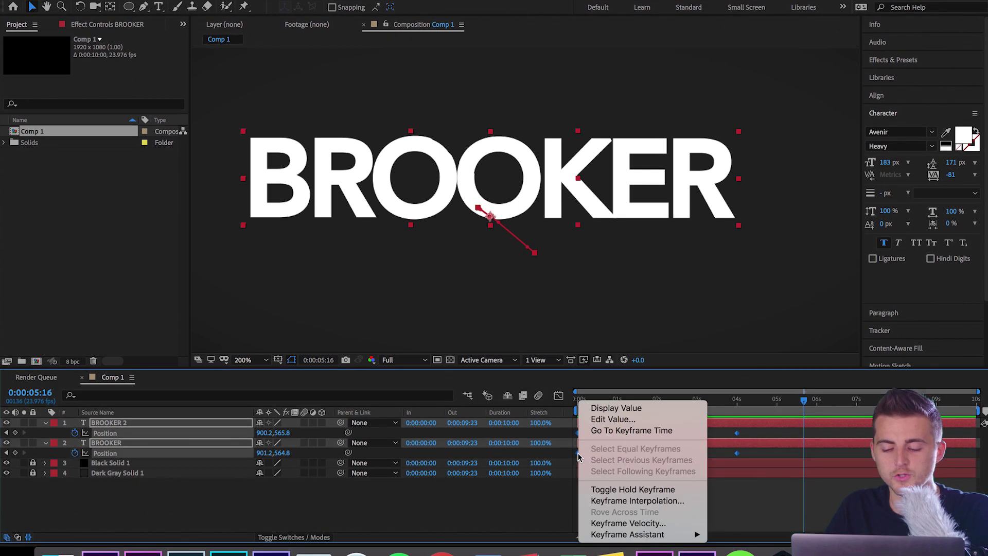
pyautogui.moveTo(690, 538)
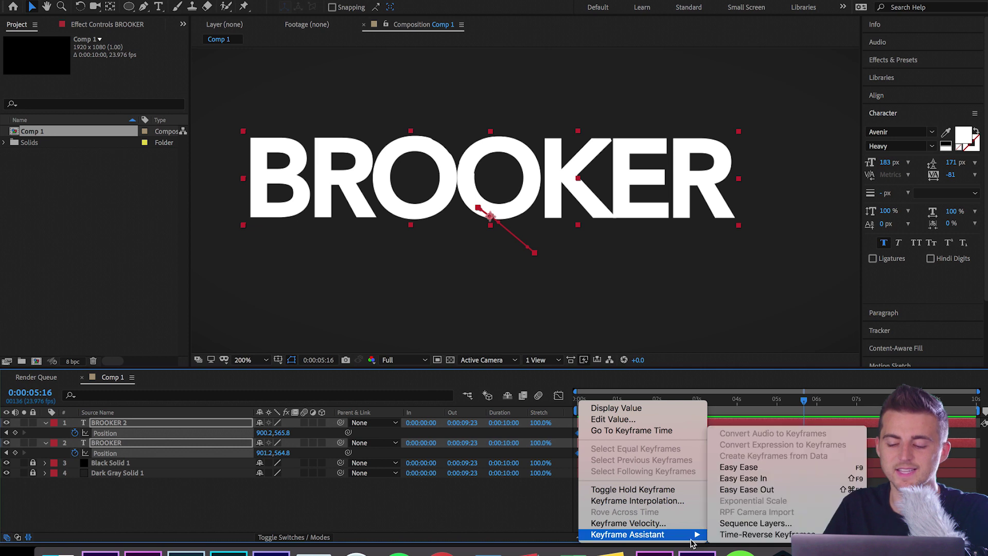
pyautogui.click(738, 467)
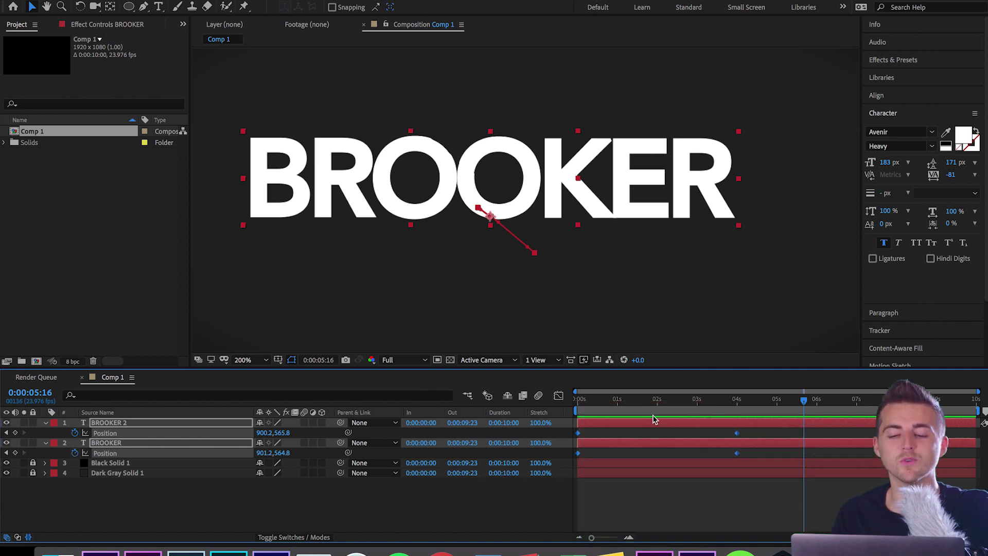
# Preview the eased animation from the start and stop it at 0:00:01:18
pyautogui.press('Home')
pyautogui.press('space')
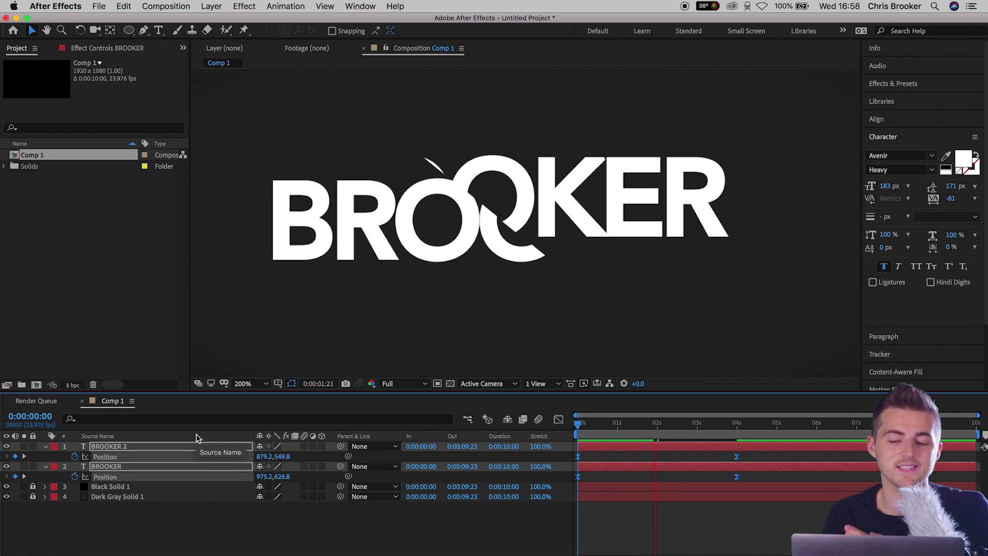
pyautogui.click(646, 430)
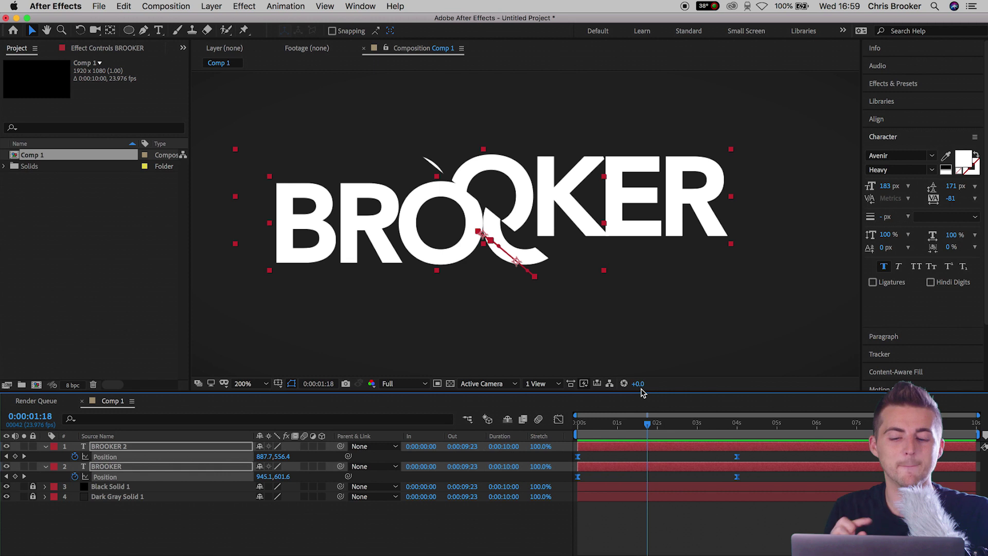
# Return to frame 0, deselect the text layers, and open Layer > New
pyautogui.press('Home')
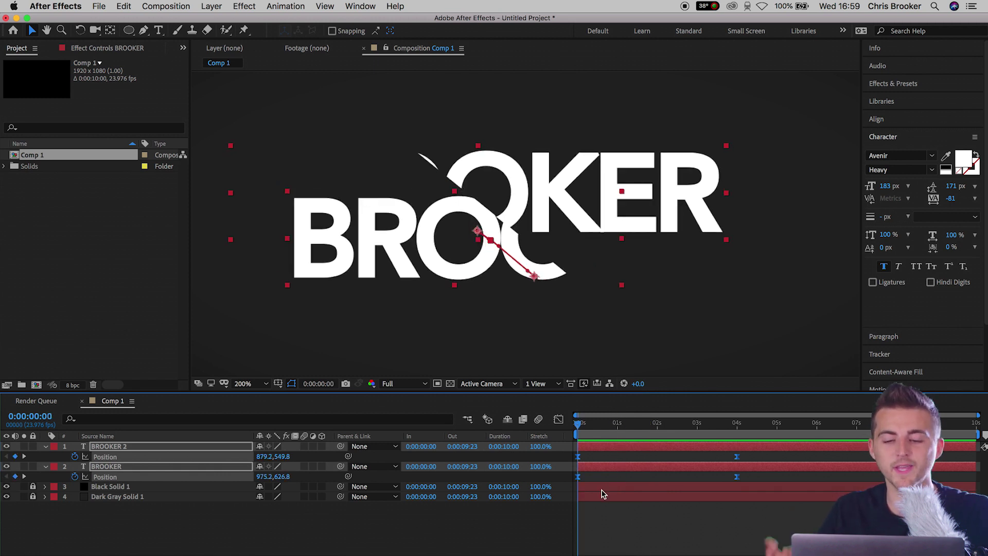
pyautogui.click(643, 535)
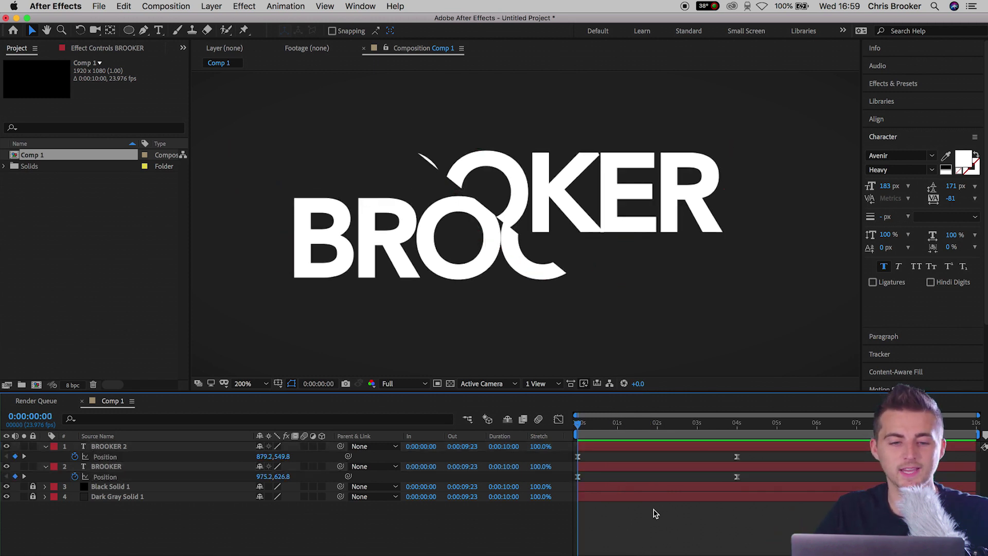
pyautogui.click(211, 5)
# Add a black 1920×1080 solid, Black Solid 2, on top and hide it
pyautogui.moveTo(216, 20)
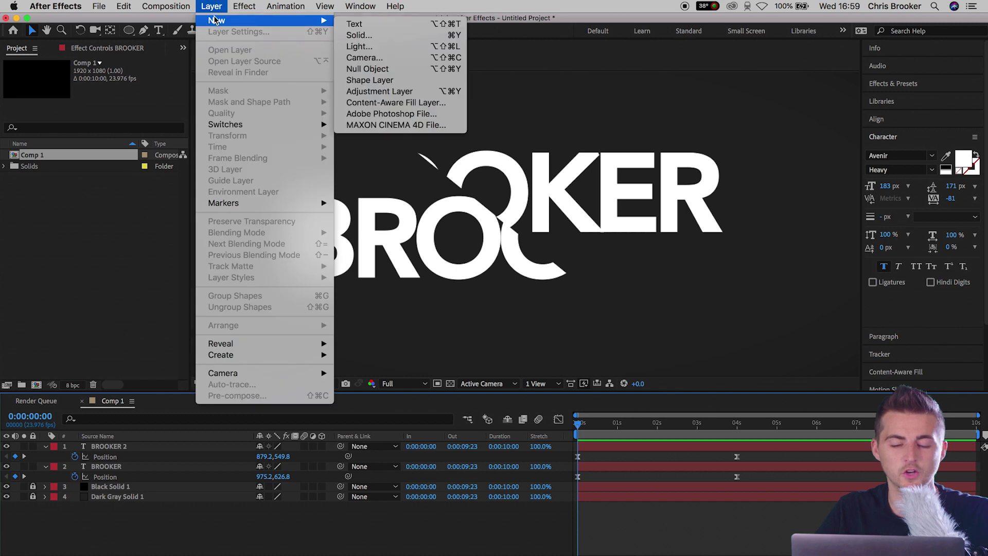
pyautogui.click(359, 34)
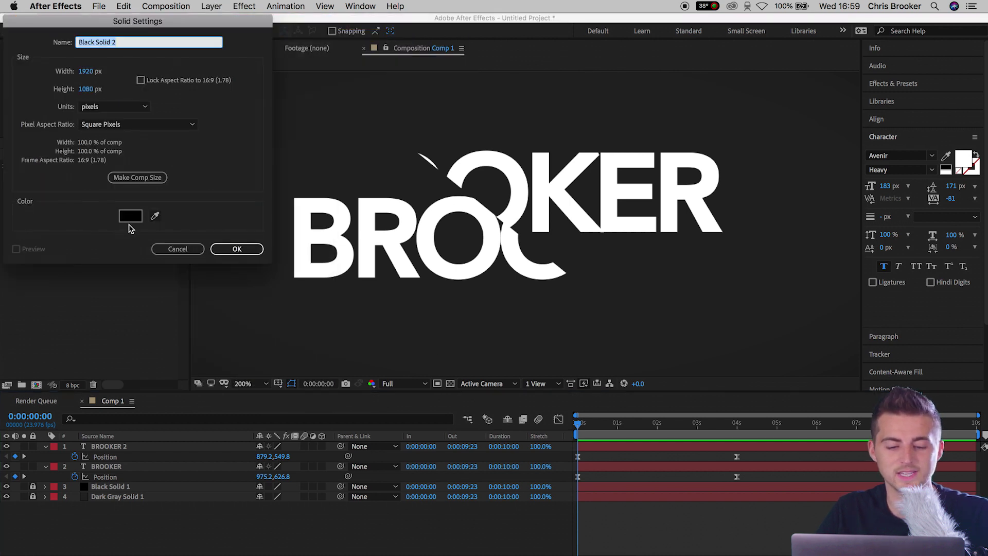
pyautogui.click(130, 216)
pyautogui.click(311, 142)
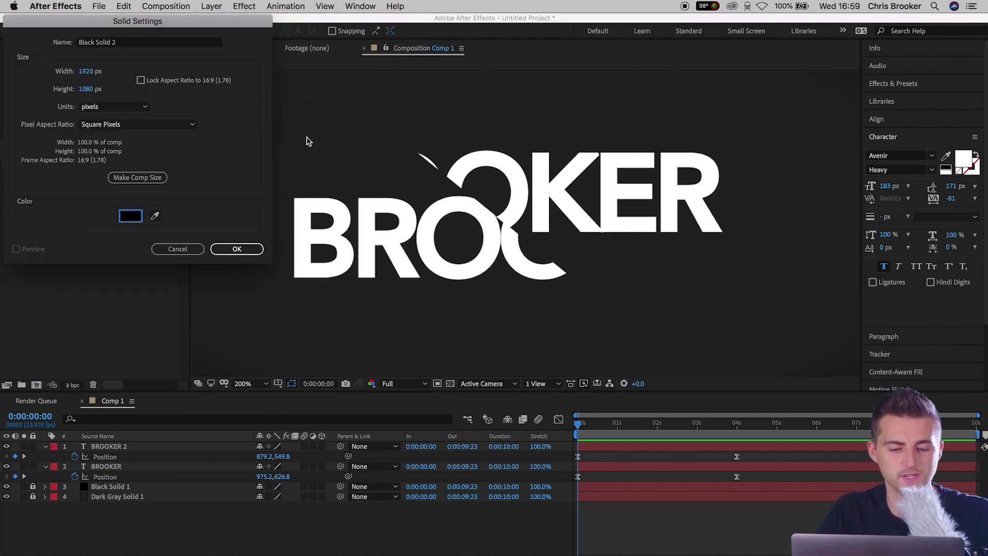
pyautogui.click(238, 249)
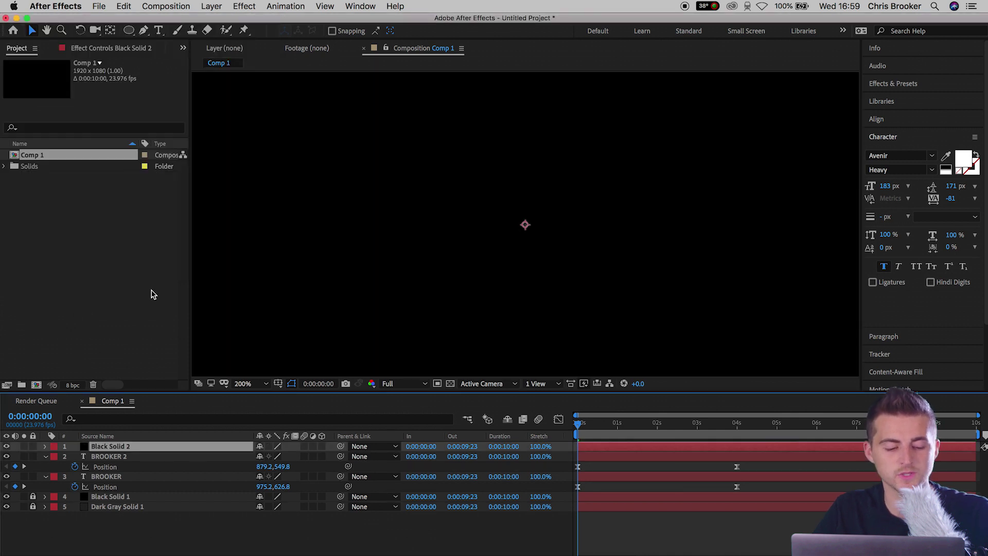
pyautogui.click(6, 447)
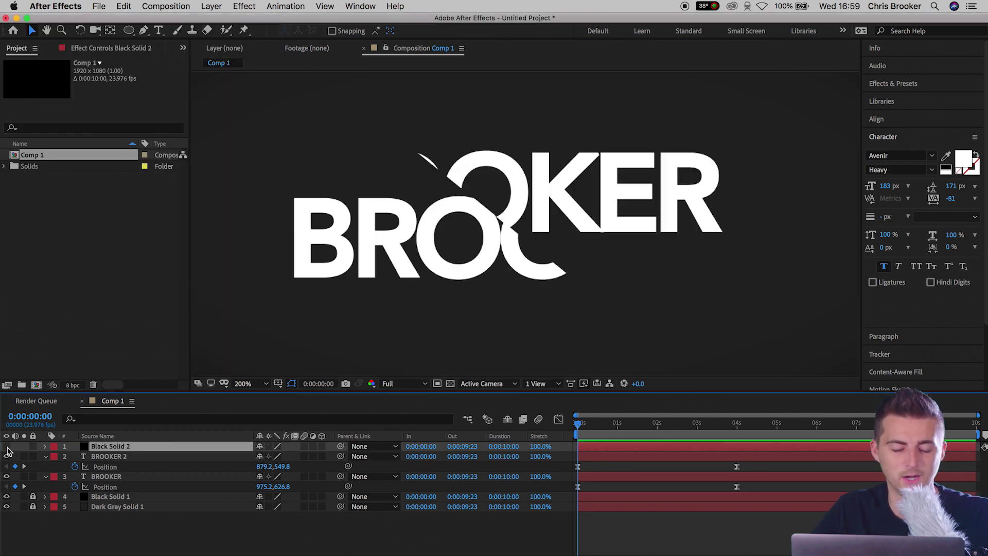
pyautogui.click(128, 30)
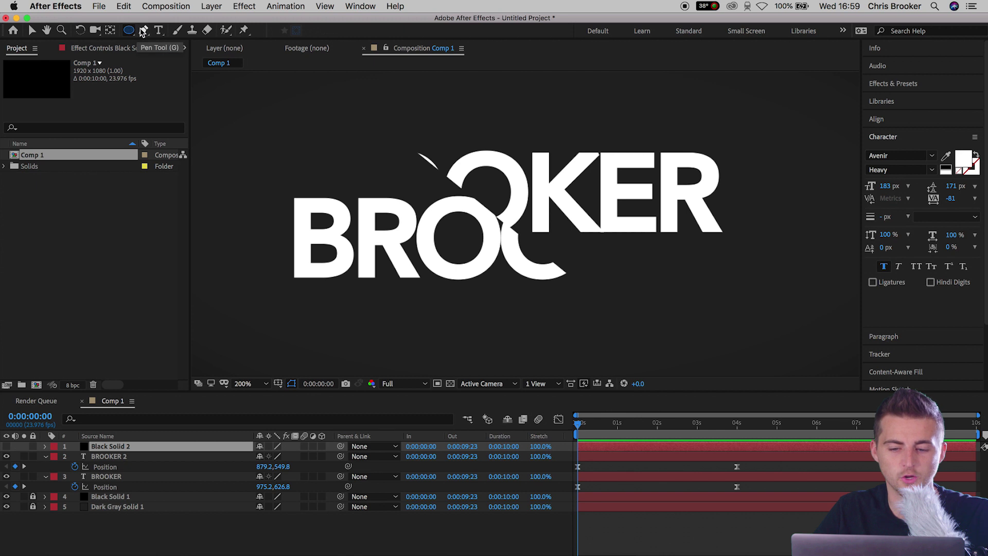
# Mask Black Solid 2 with an ellipse around OKER, show it, and move it below BROOKER 2
pyautogui.moveTo(408, 149); pyautogui.dragTo(741, 252)
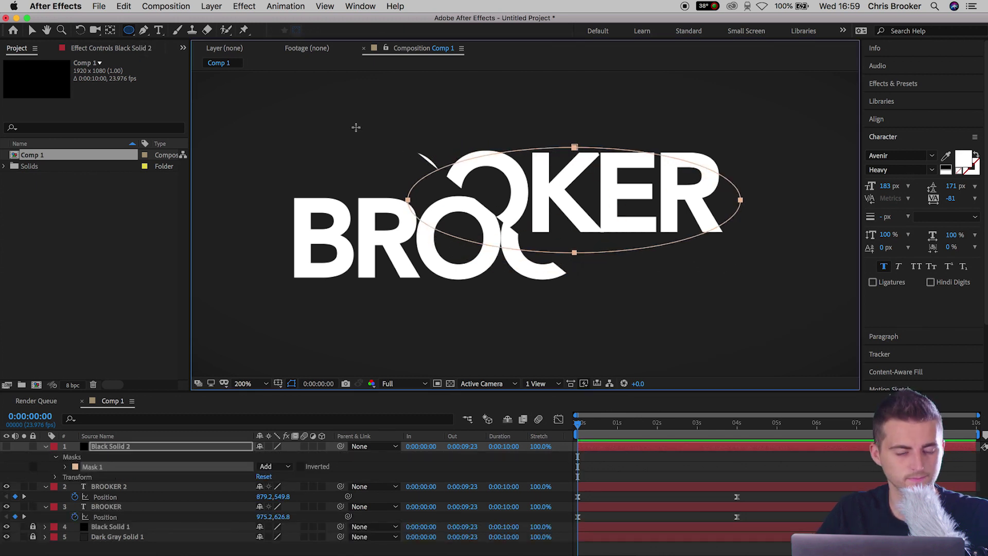
pyautogui.click(30, 30)
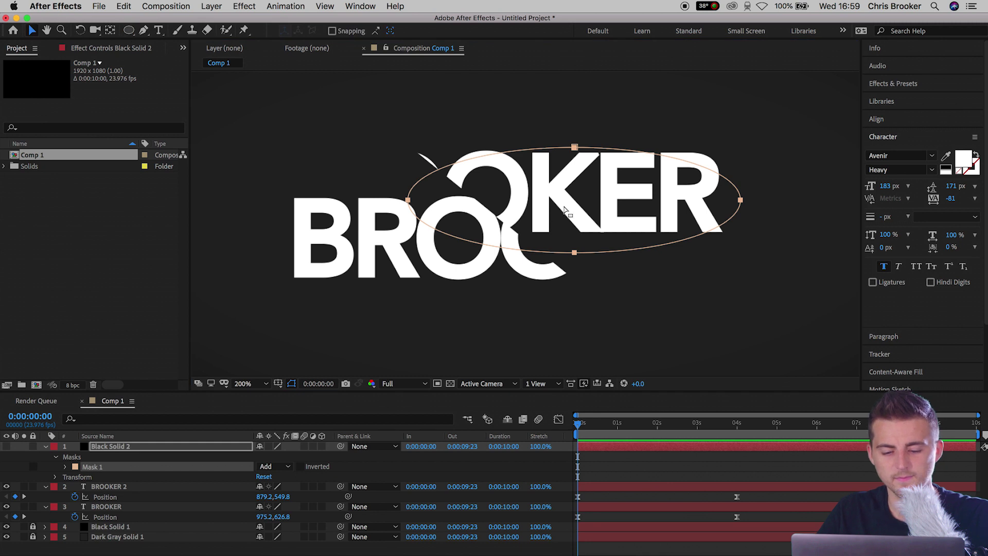
pyautogui.click(8, 447)
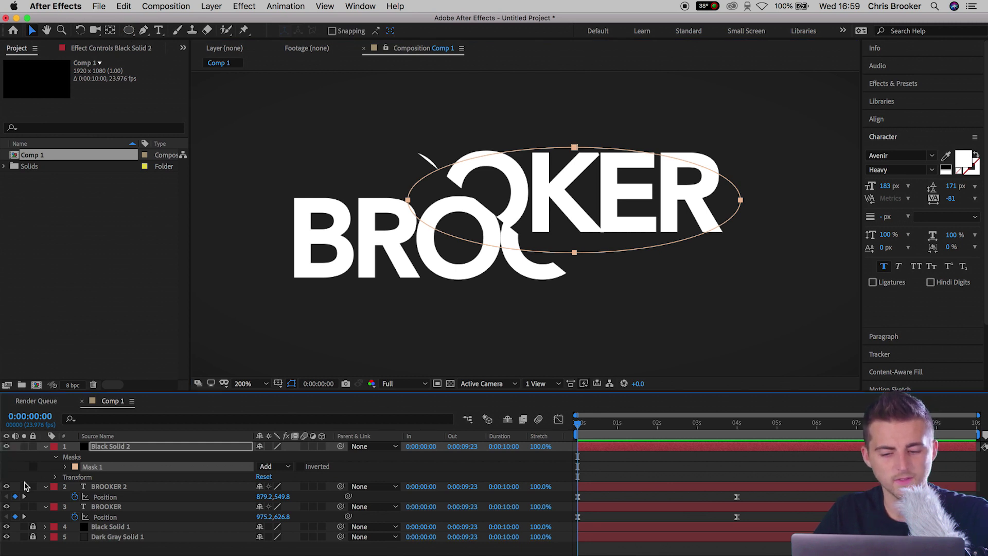
pyautogui.click(143, 447)
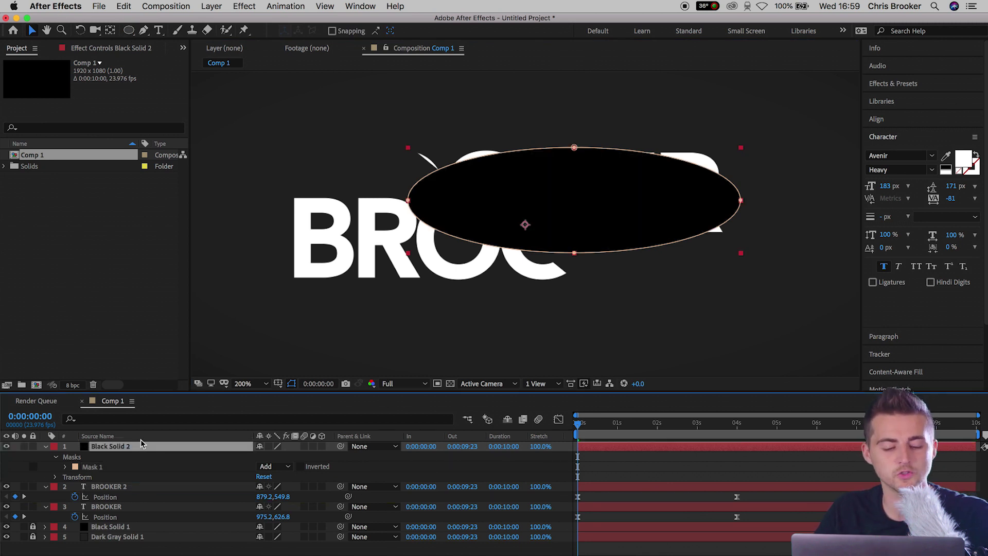
pyautogui.moveTo(142, 447); pyautogui.dragTo(159, 506)
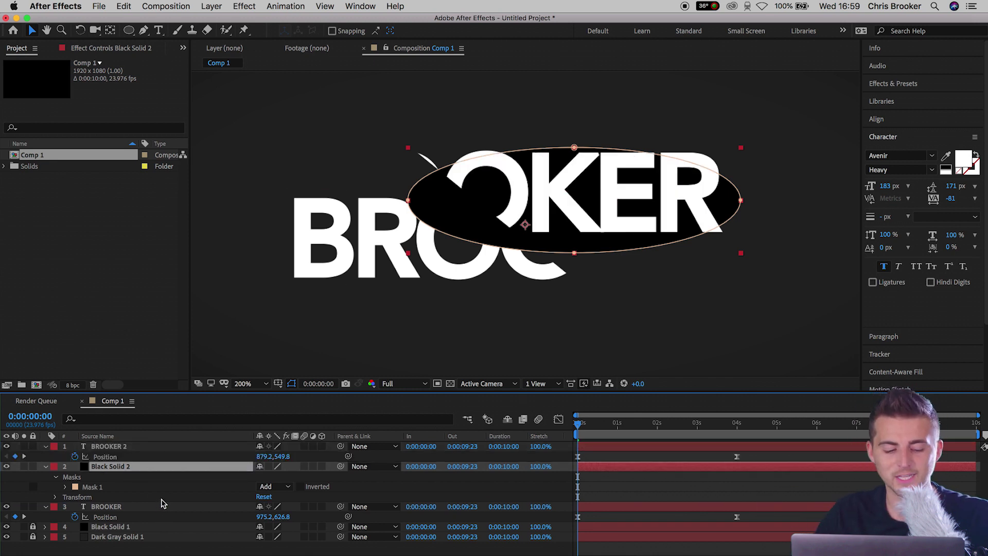
# Feather Black Solid 2's Mask 1 to 198 pixels and fit the comp in the viewer
pyautogui.click(65, 487)
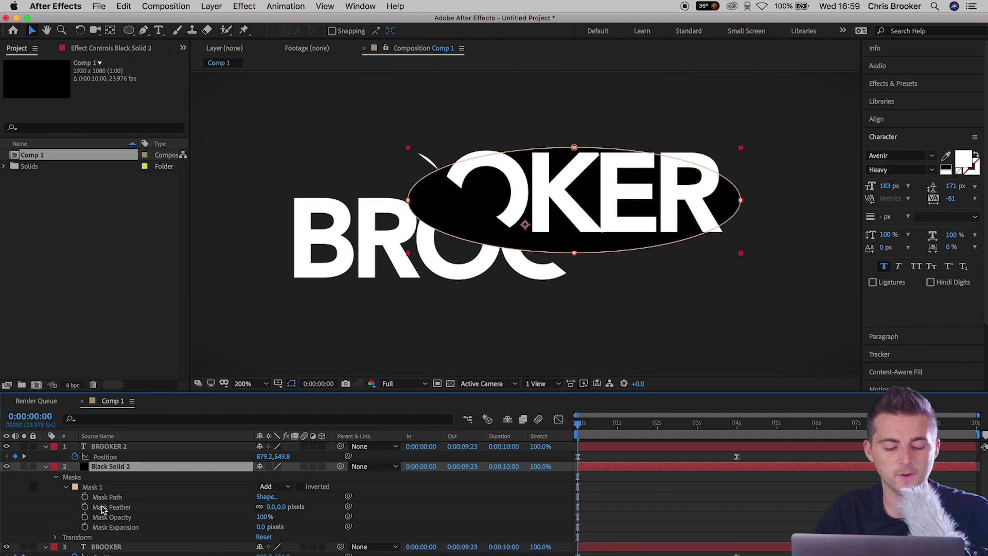
pyautogui.click(97, 498)
pyautogui.moveTo(273, 506); pyautogui.dragTo(388, 503)
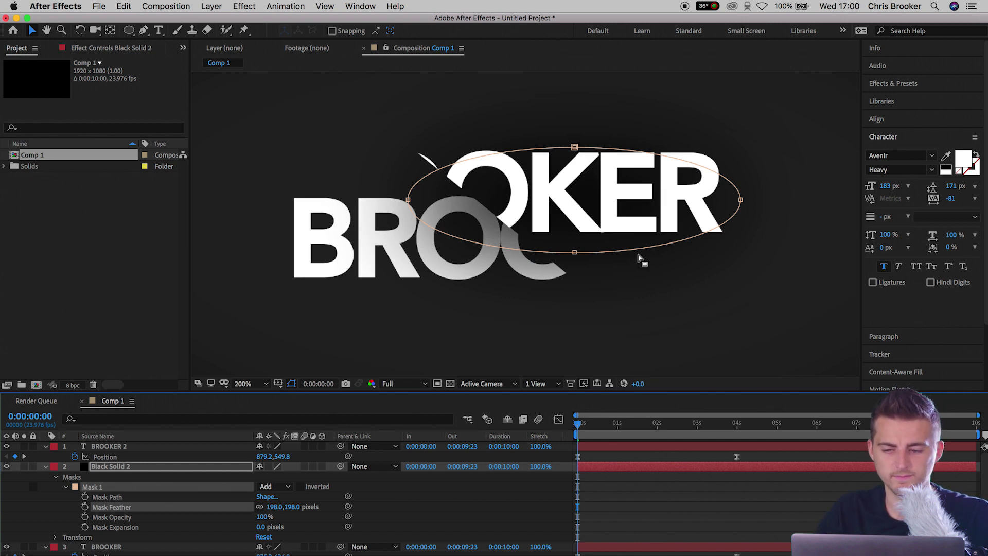
pyautogui.click(568, 200)
pyautogui.doubleClick(560, 195)
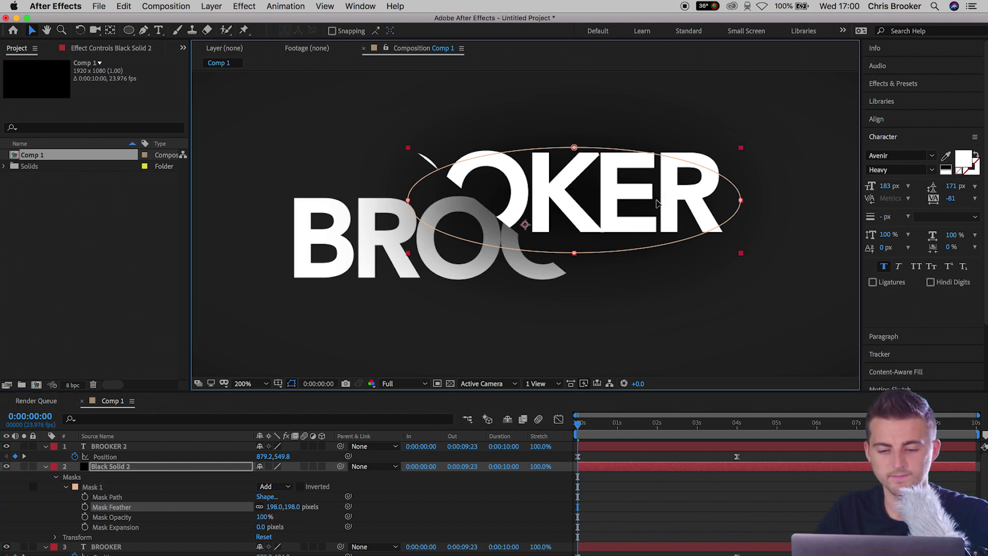
pyautogui.hotkey('shift', '/')
pyautogui.click(315, 424)
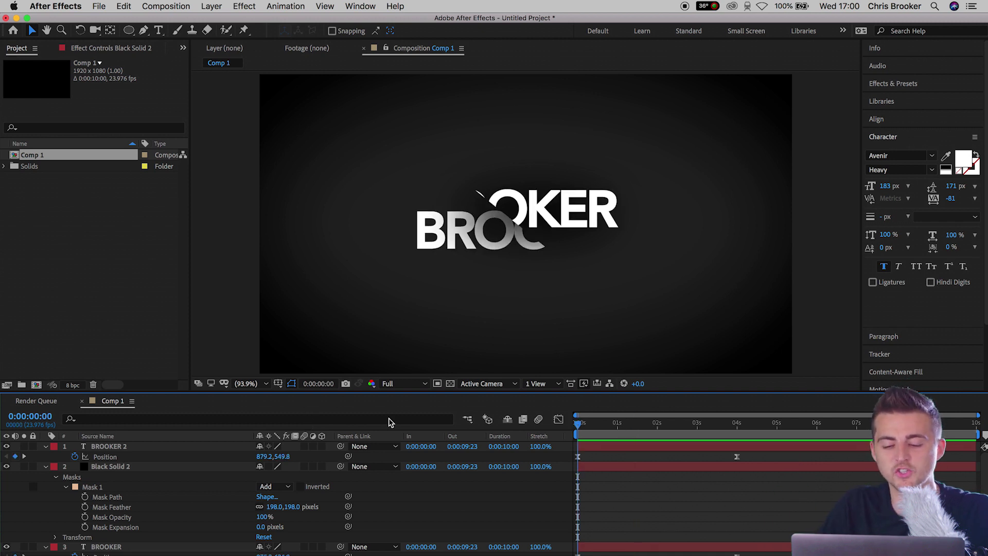
# Add a 100% Opacity keyframe to Black Solid 2 at 0:00:01:10
pyautogui.press('space')
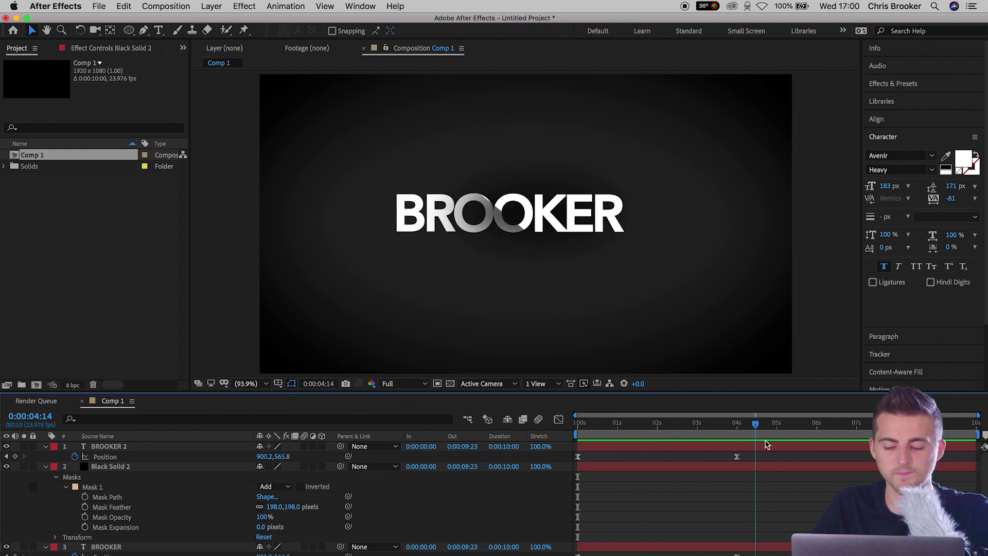
pyautogui.moveTo(604, 423); pyautogui.dragTo(634, 423)
pyautogui.click(121, 466)
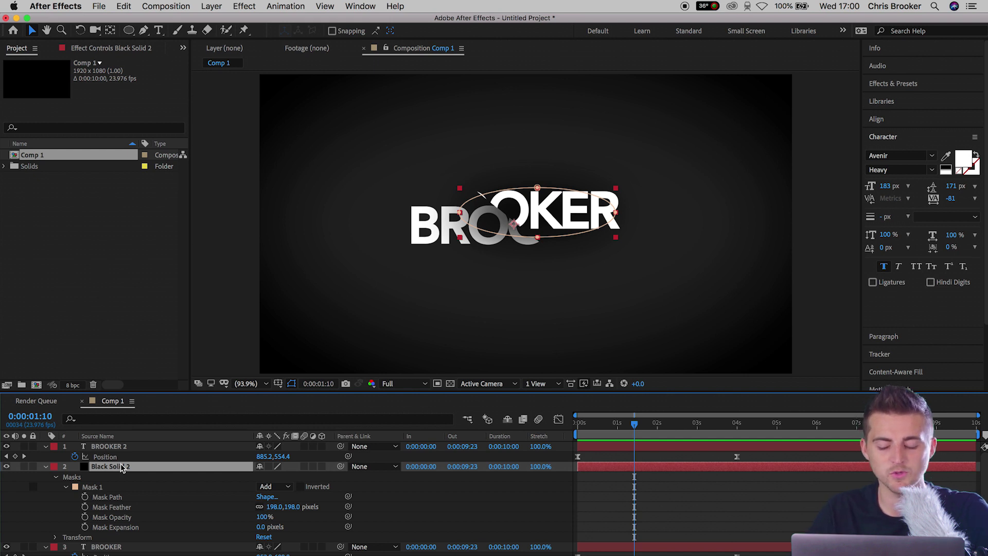
pyautogui.press('t')
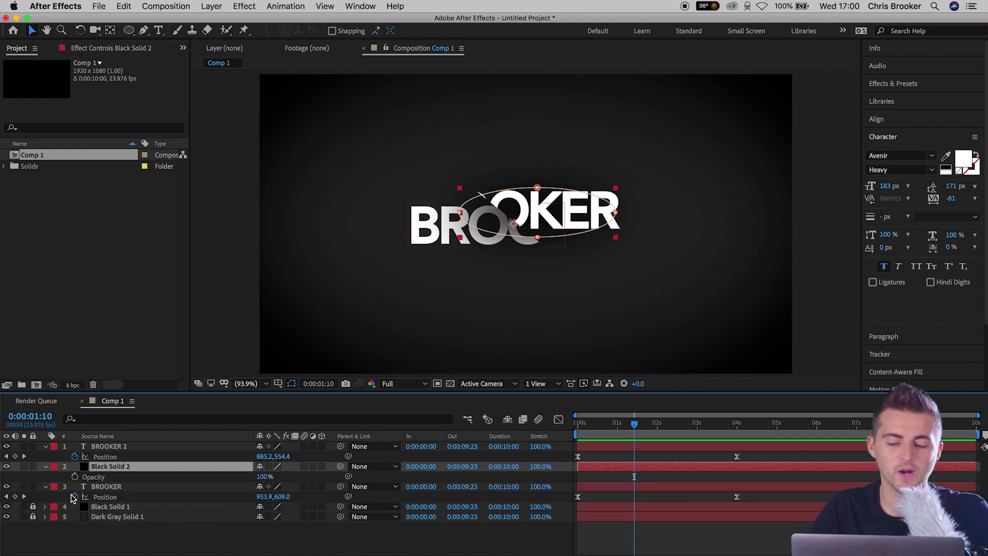
pyautogui.click(75, 477)
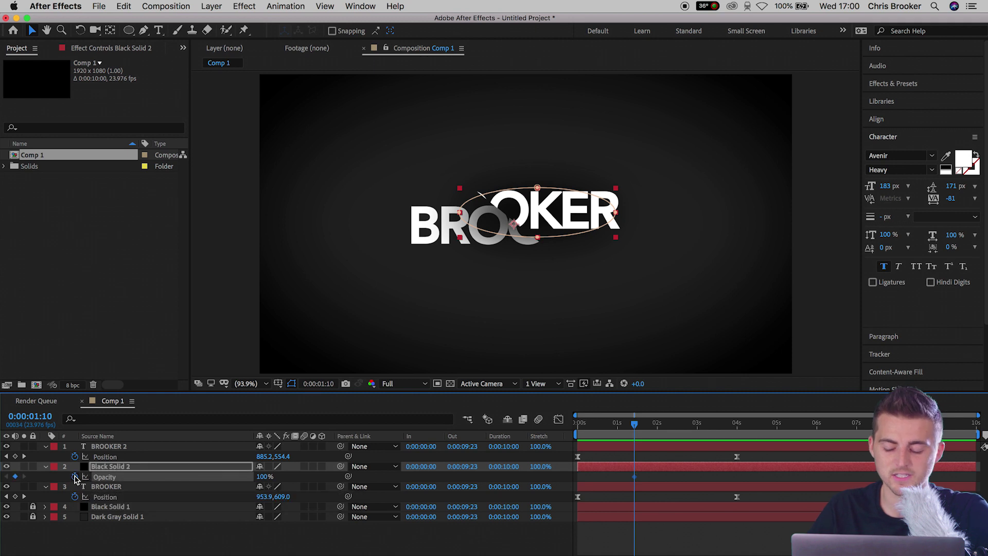
pyautogui.click(737, 427)
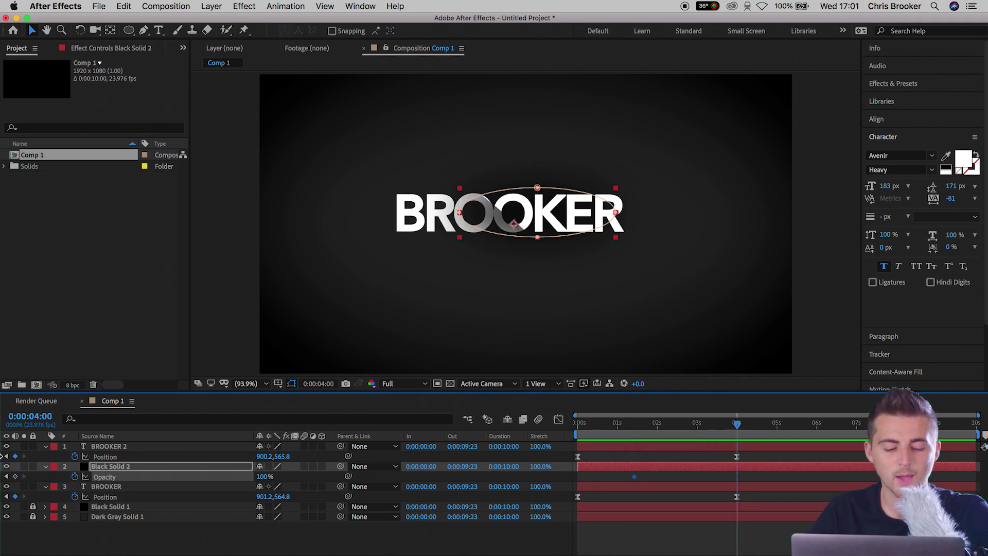